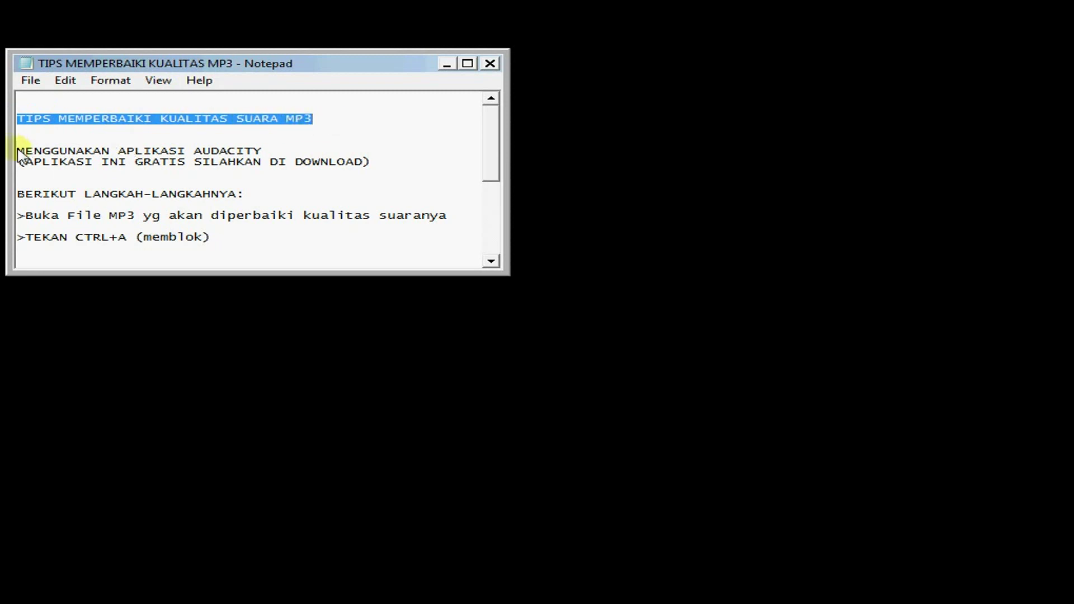
{"action": "left_click_drag", "start_coordinate": [18, 153], "coordinate": [386, 166]}
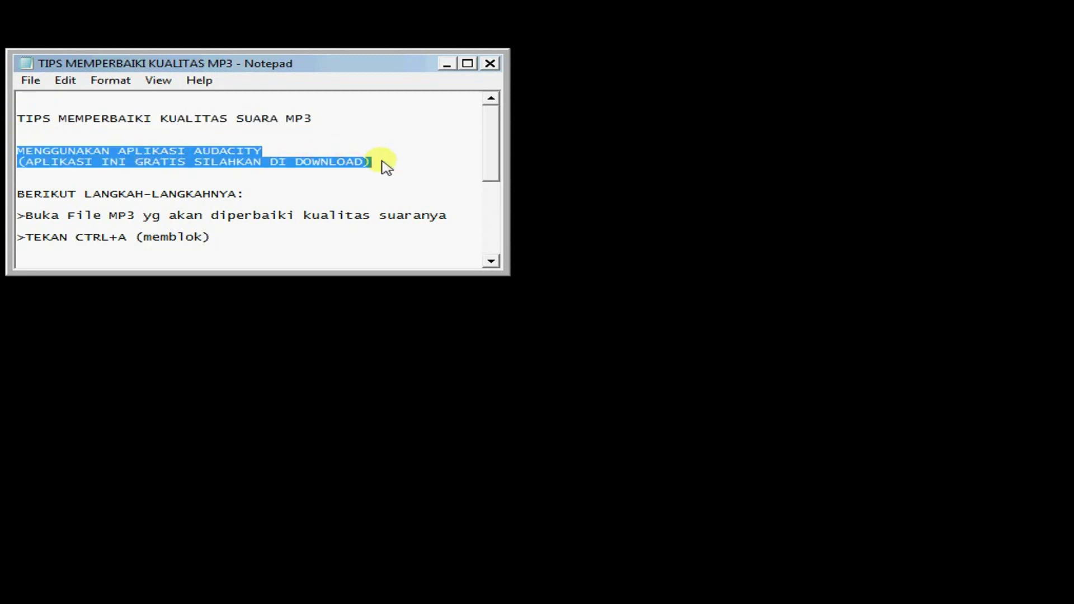
{"action": "left_click_drag", "start_coordinate": [18, 195], "coordinate": [430, 241]}
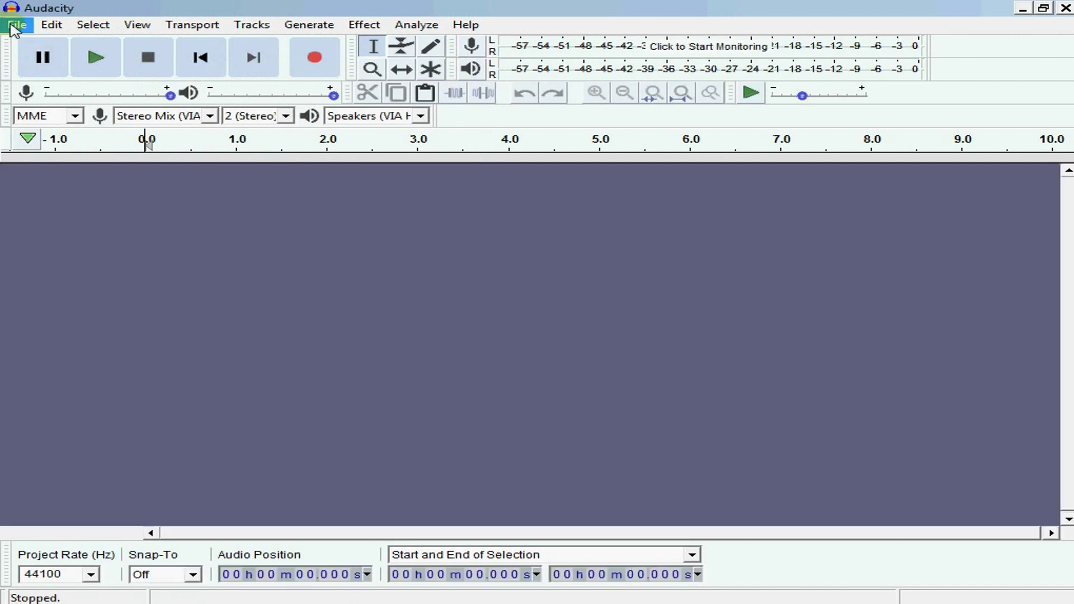
Open the audio file "Memperbaiki Kualitas Audio MP3" from the "in memorial" folder
{"action": "left_click", "coordinate": [13, 25]}
{"action": "left_click", "coordinate": [30, 58]}
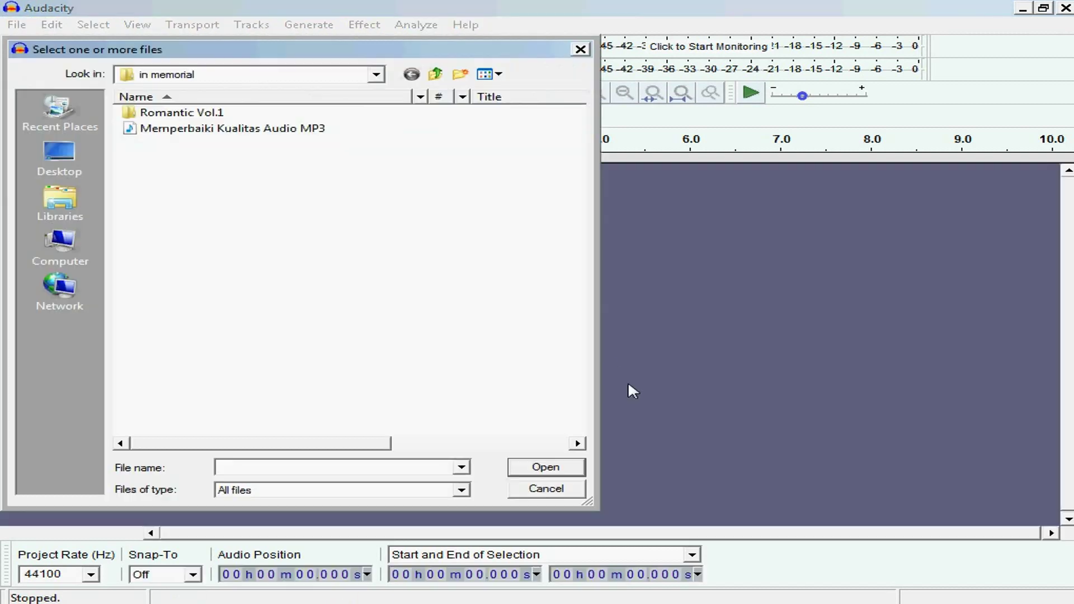
{"action": "left_click", "coordinate": [263, 131]}
{"action": "left_click", "coordinate": [554, 469]}
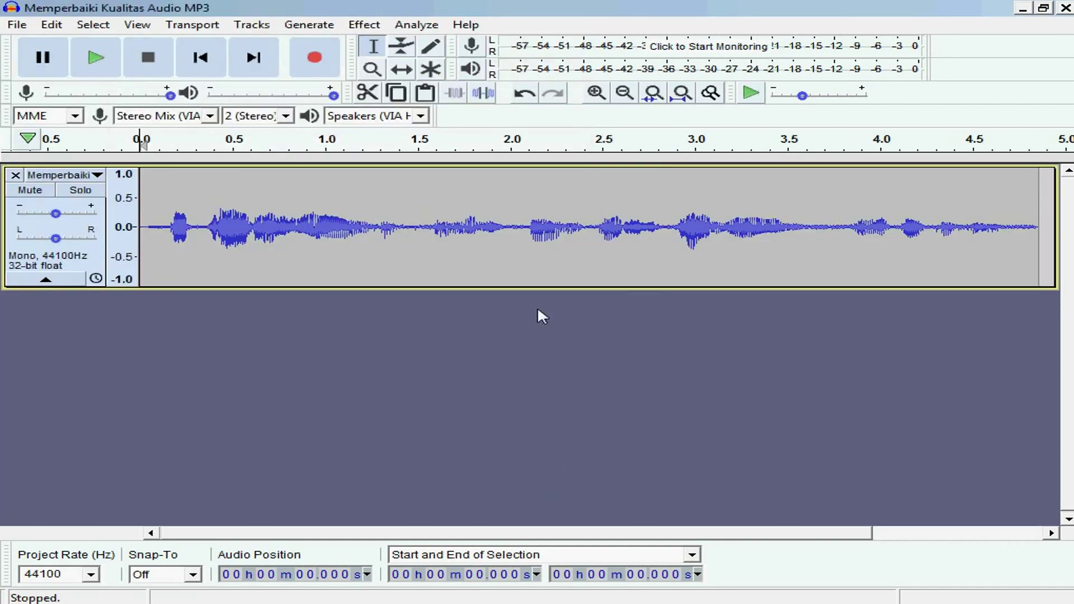
Increase the height of the audio track and play the recording from the start
{"action": "left_click_drag", "start_coordinate": [546, 289], "coordinate": [540, 420]}
{"action": "left_click", "coordinate": [96, 58]}
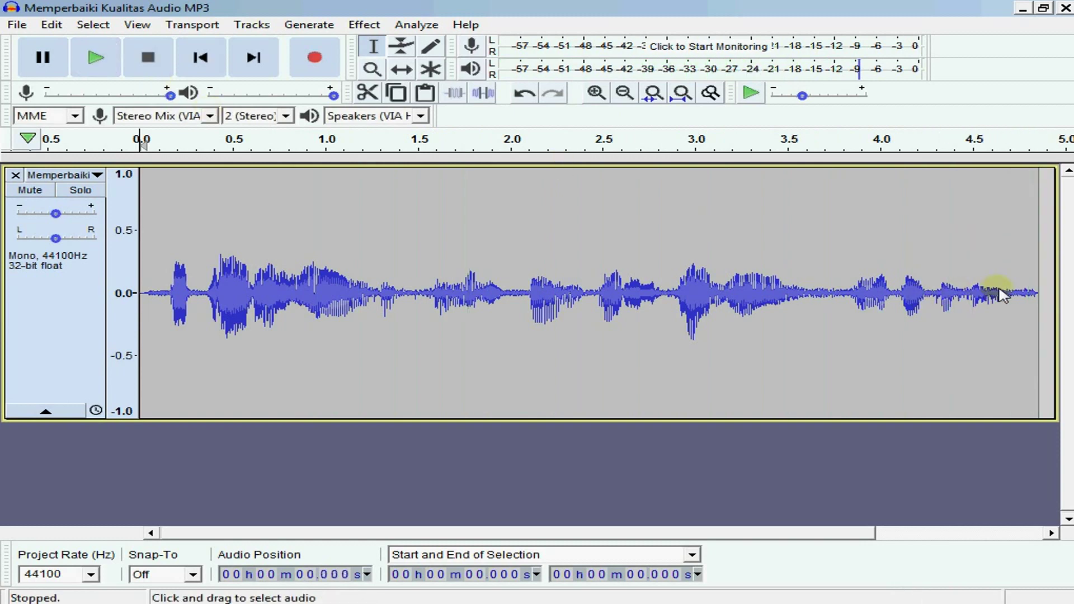
Capture a noise profile for Noise Reduction from the quiet tail of the track, from about 4.626 s to the end
{"action": "mouse_move", "coordinate": [1000, 293]}
{"action": "left_mouse_down"}
{"action": "mouse_move", "coordinate": [1044, 297]}
{"action": "mouse_move", "coordinate": [1001, 278]}
{"action": "left_mouse_up"}
{"action": "left_click", "coordinate": [364, 25]}
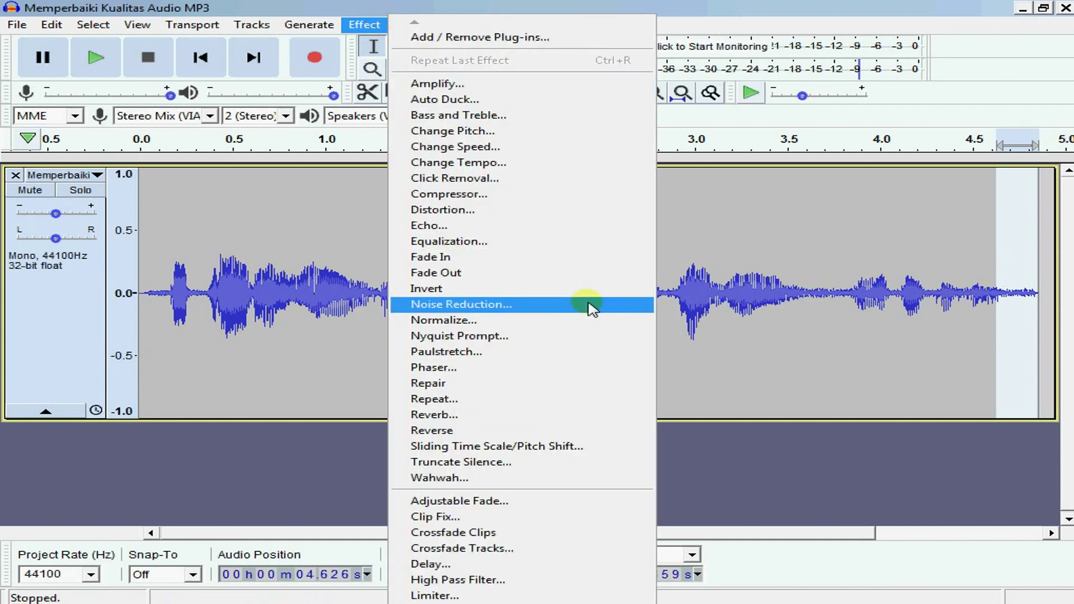
{"action": "left_click", "coordinate": [615, 305]}
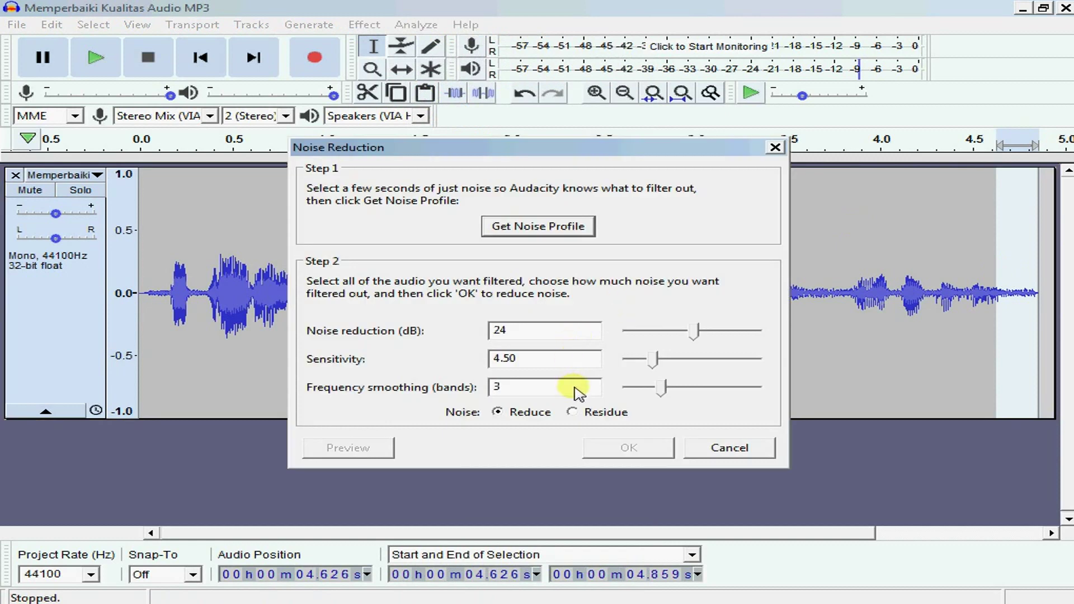
{"action": "left_click", "coordinate": [582, 227]}
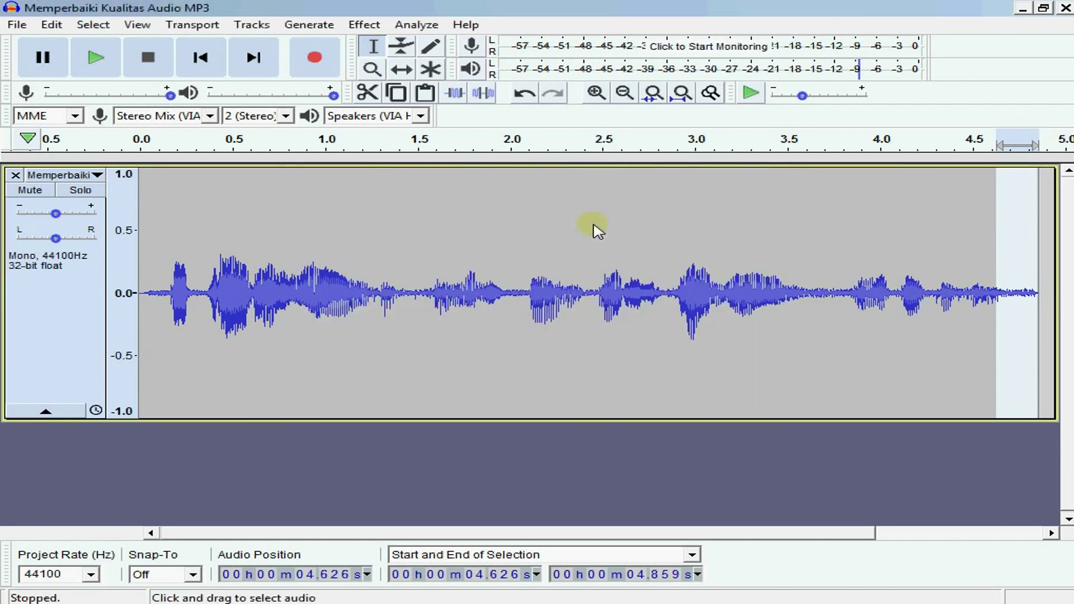
Apply Noise Reduction to the whole track with 24 dB reduction, sensitivity 4.50 and 3 frequency smoothing bands
{"action": "left_click", "coordinate": [63, 341]}
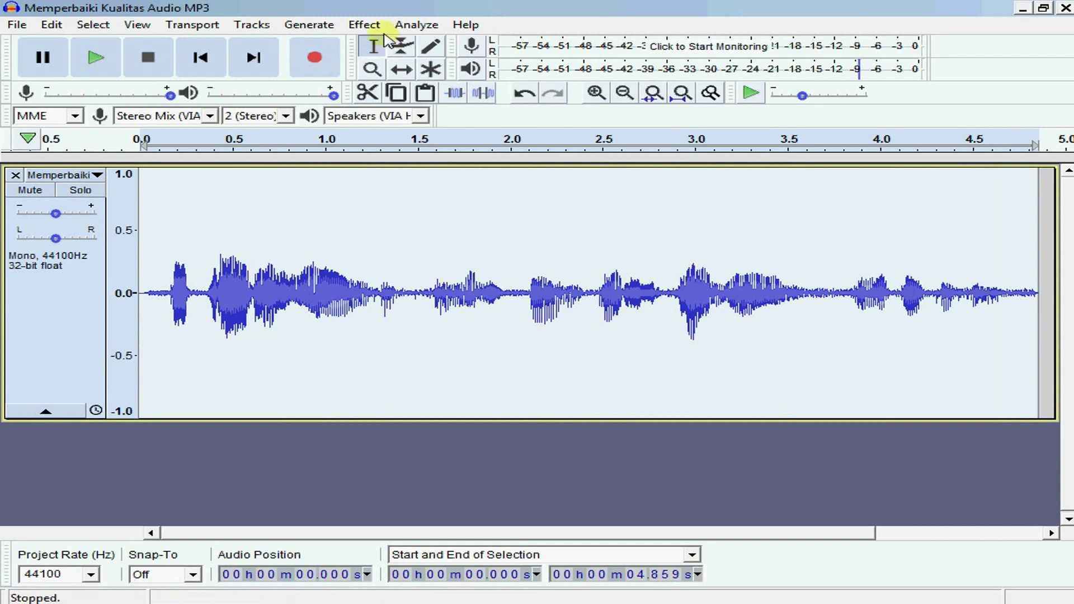
{"action": "left_click", "coordinate": [367, 25]}
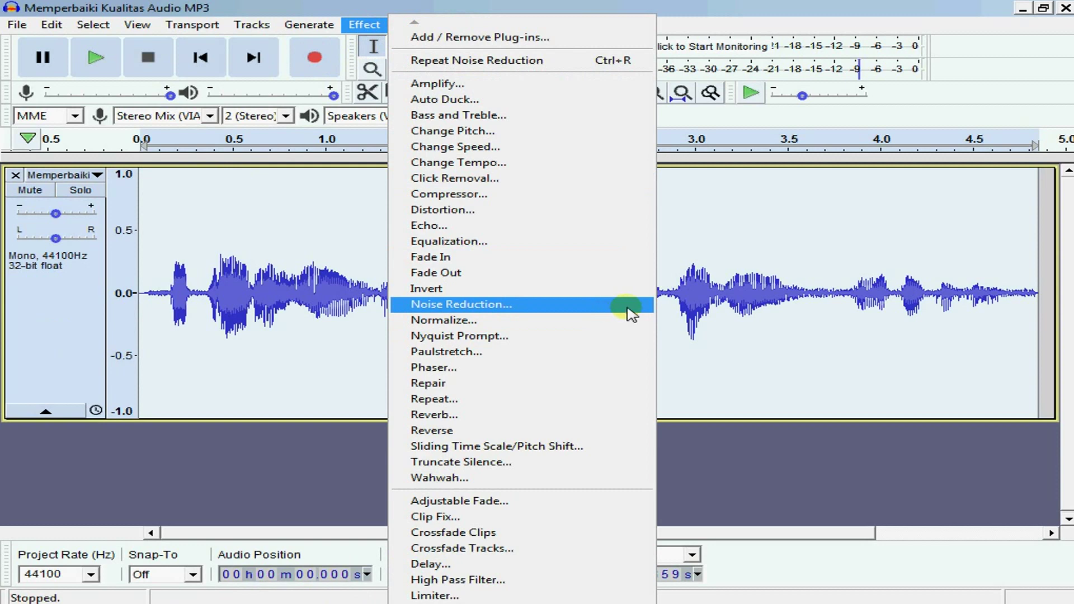
{"action": "left_click", "coordinate": [630, 305]}
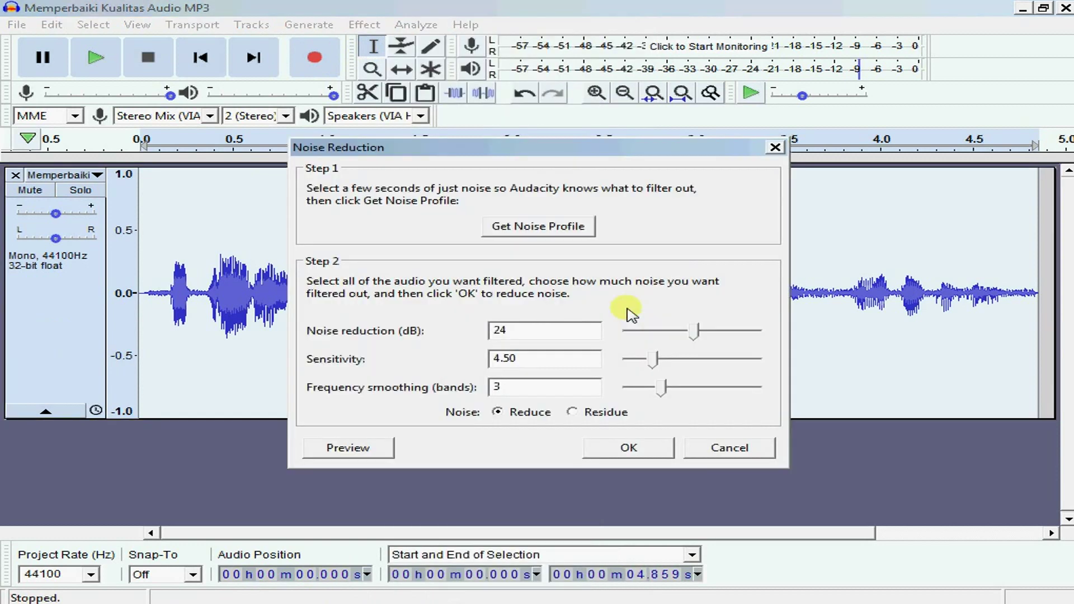
{"action": "left_click", "coordinate": [637, 446]}
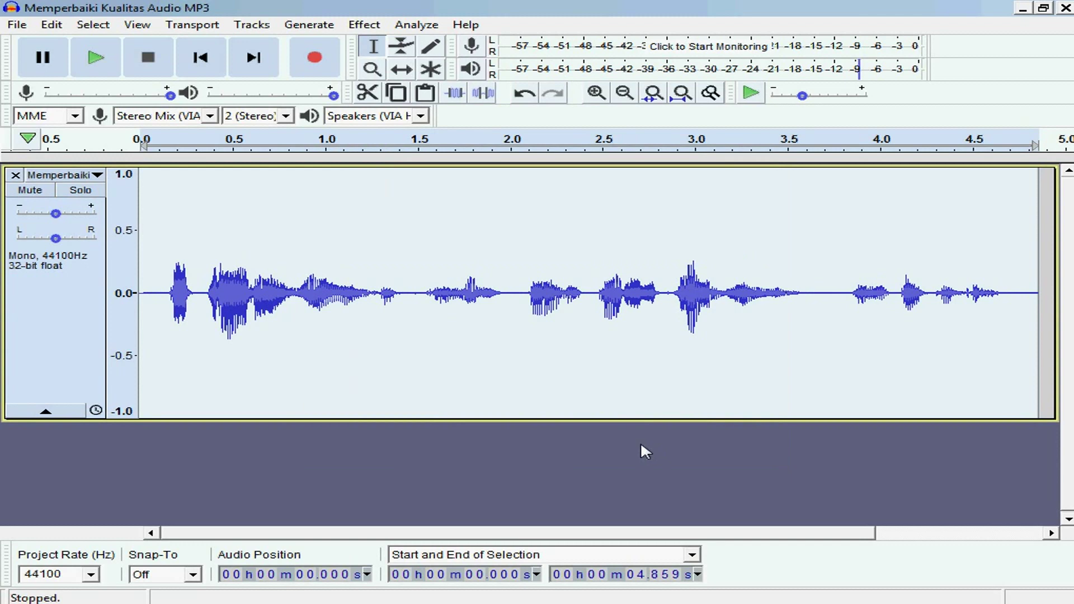
Apply the Compressor to the whole track with threshold -18 dB, noise floor -40 dB, ratio 2:1, attack 0.20 s and release 1.0 s
{"action": "left_click", "coordinate": [379, 34]}
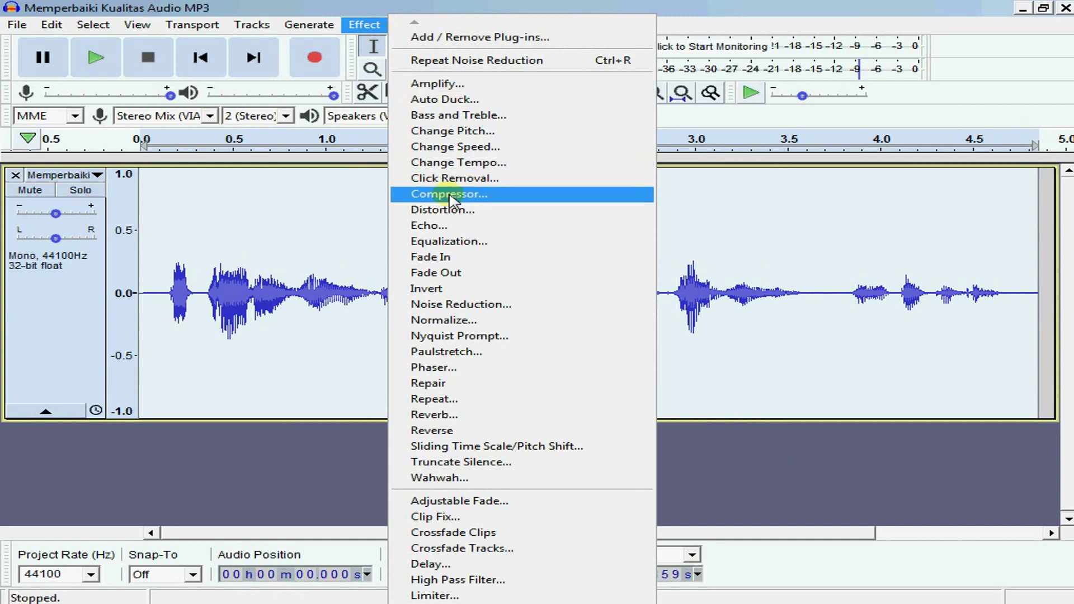
{"action": "left_click", "coordinate": [638, 202]}
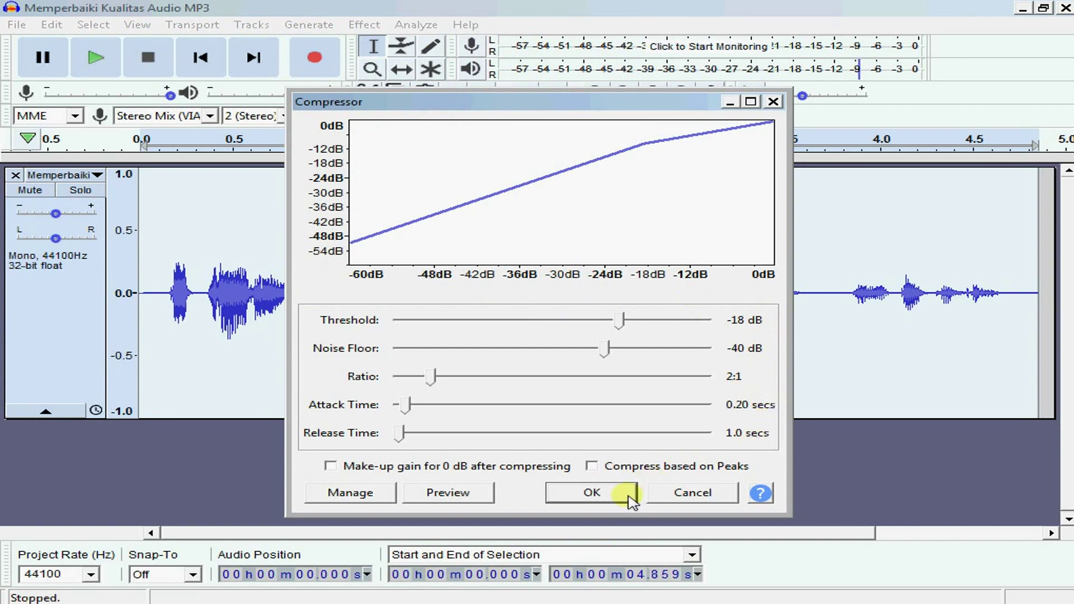
{"action": "left_click", "coordinate": [592, 492]}
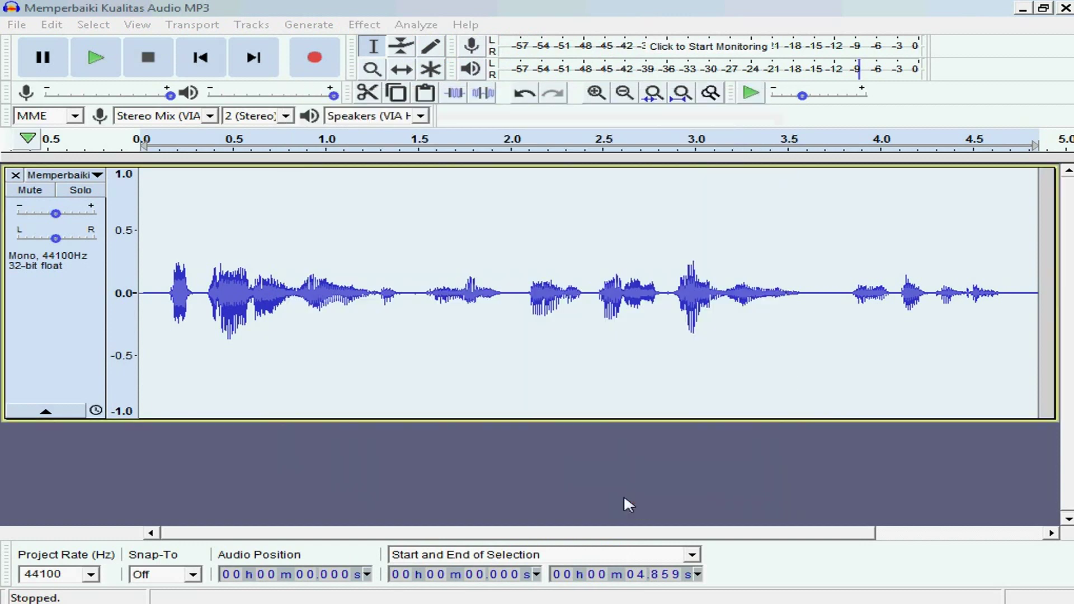
Apply Equalization to the whole track using the Treble Boost curve
{"action": "left_click", "coordinate": [383, 24]}
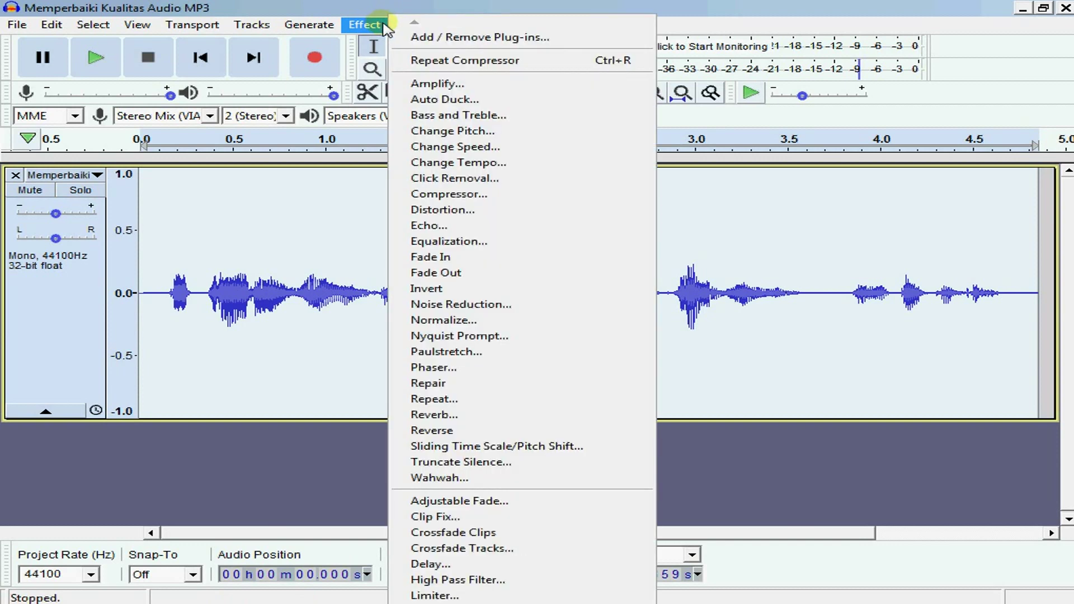
{"action": "left_click", "coordinate": [624, 244]}
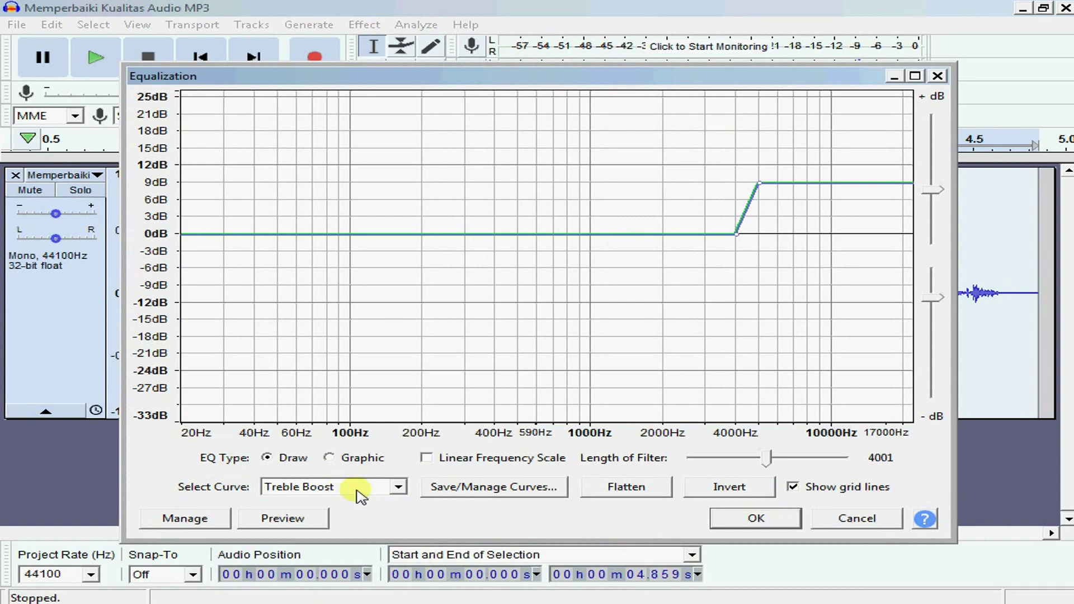
{"action": "left_click", "coordinate": [781, 520]}
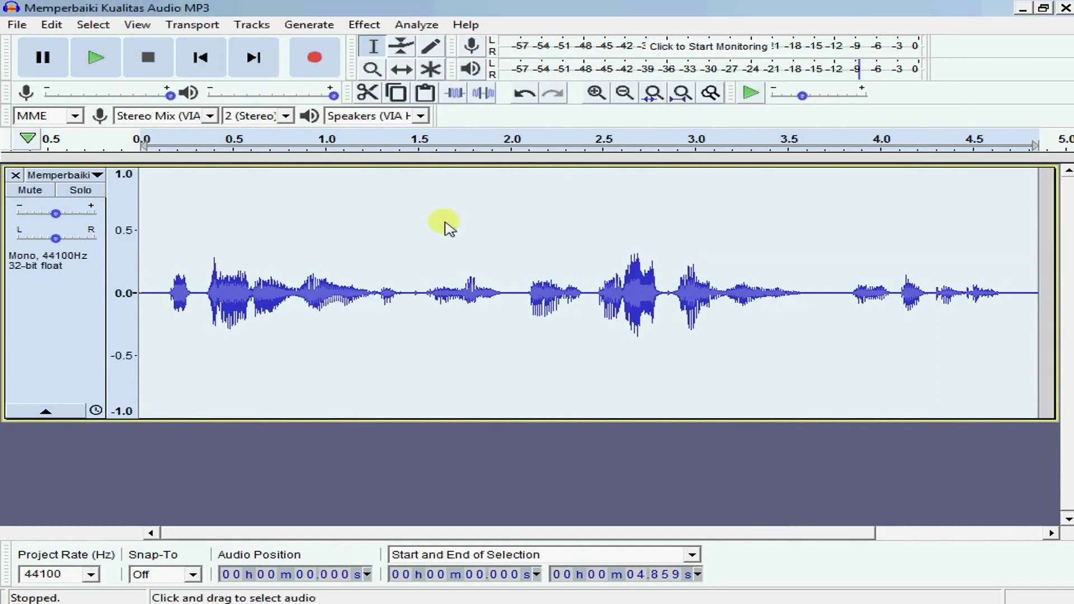
Apply Equalization to the whole track using the Bass Boost curve
{"action": "left_click", "coordinate": [364, 24]}
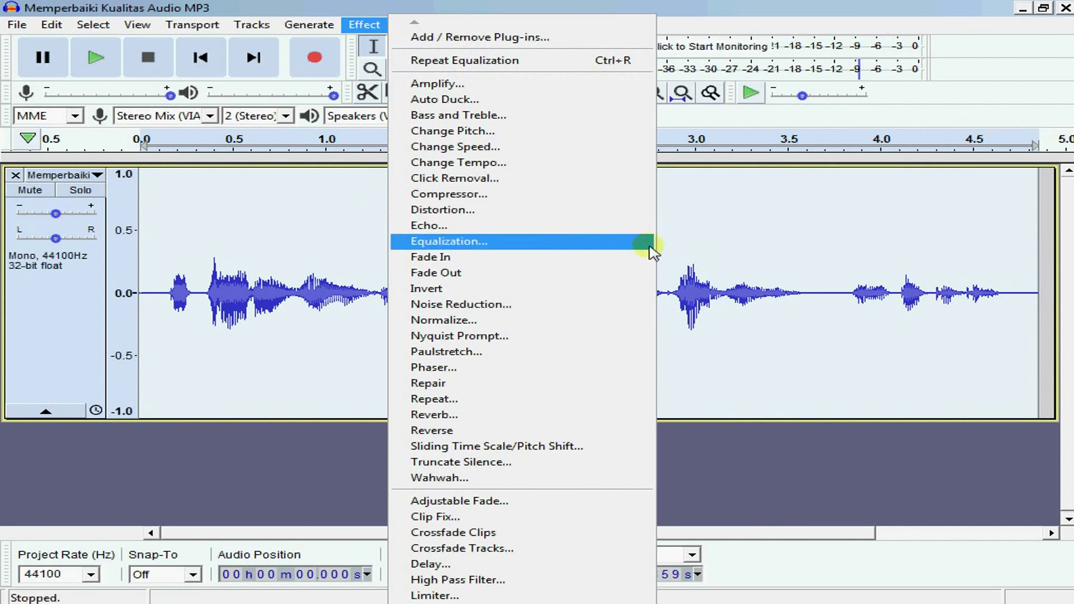
{"action": "left_click", "coordinate": [652, 251]}
{"action": "left_click", "coordinate": [399, 488]}
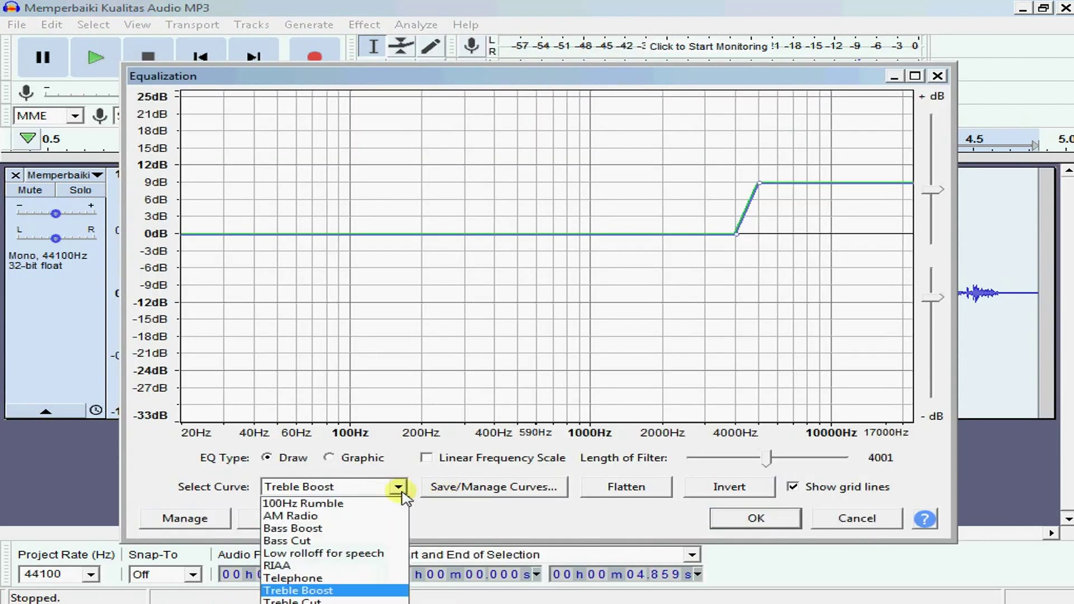
{"action": "left_click", "coordinate": [372, 528]}
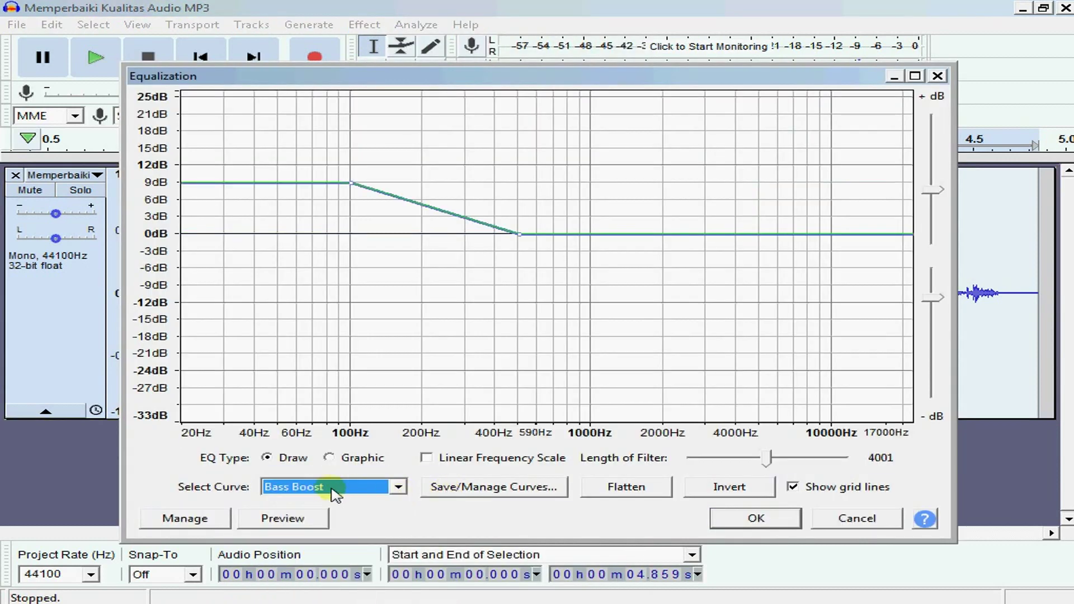
{"action": "left_click", "coordinate": [760, 517]}
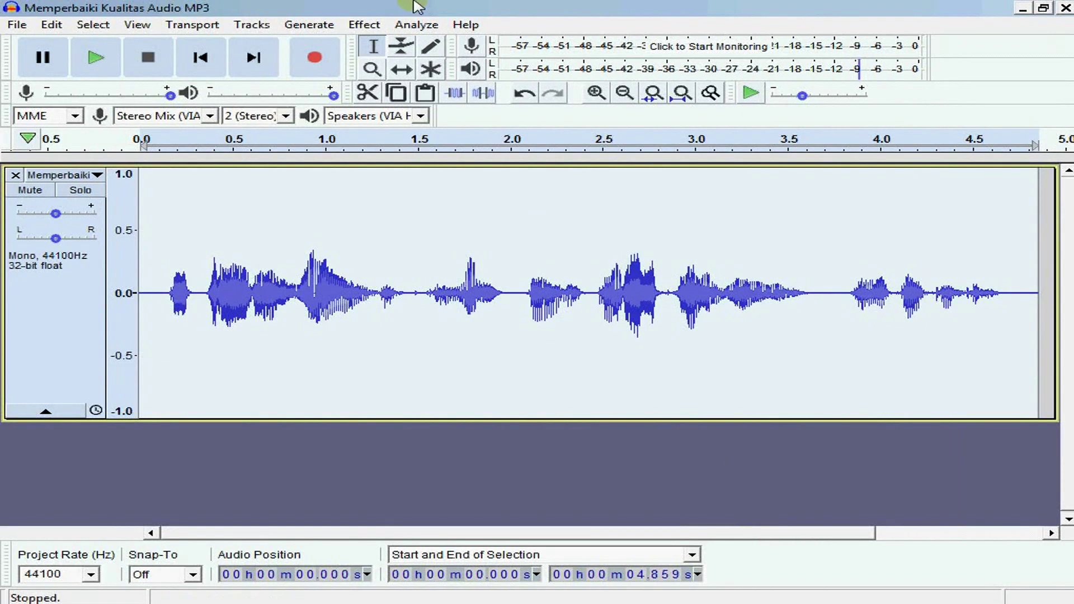
Amplify the whole track by 12.4 dB with clipping allowed, and play back the result
{"action": "left_click", "coordinate": [369, 26]}
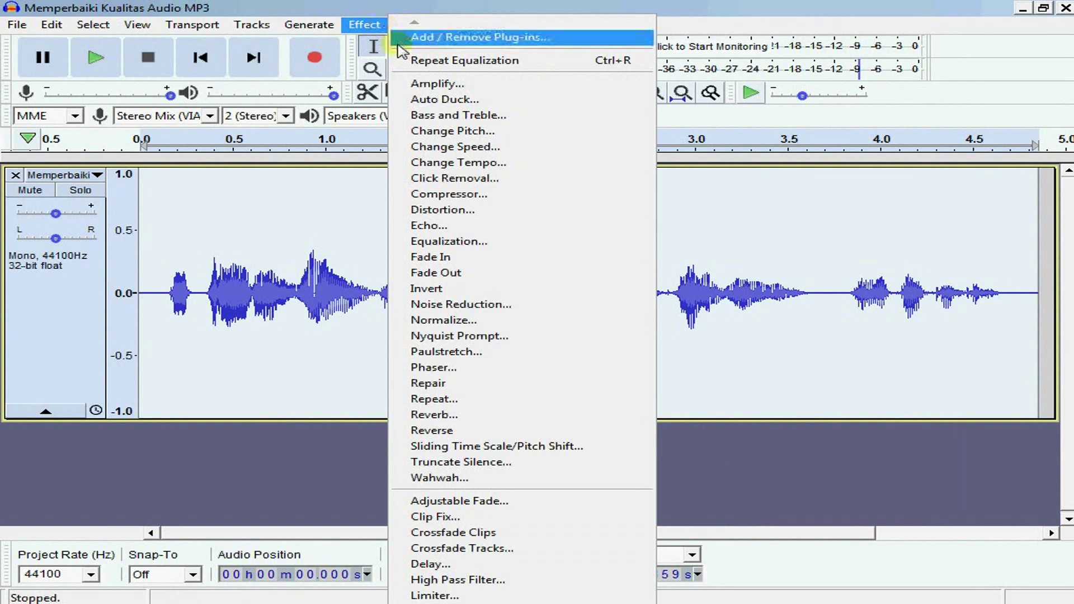
{"action": "left_click", "coordinate": [479, 83]}
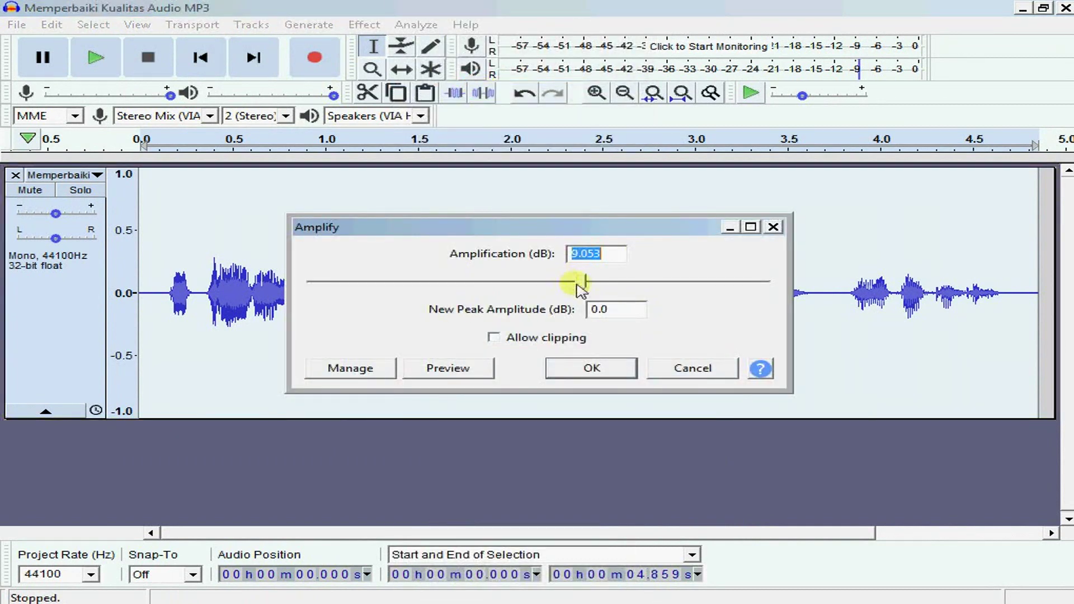
{"action": "mouse_move", "coordinate": [580, 282]}
{"action": "left_mouse_down"}
{"action": "mouse_move", "coordinate": [600, 284]}
{"action": "mouse_move", "coordinate": [498, 284]}
{"action": "mouse_move", "coordinate": [590, 289]}
{"action": "left_mouse_up"}
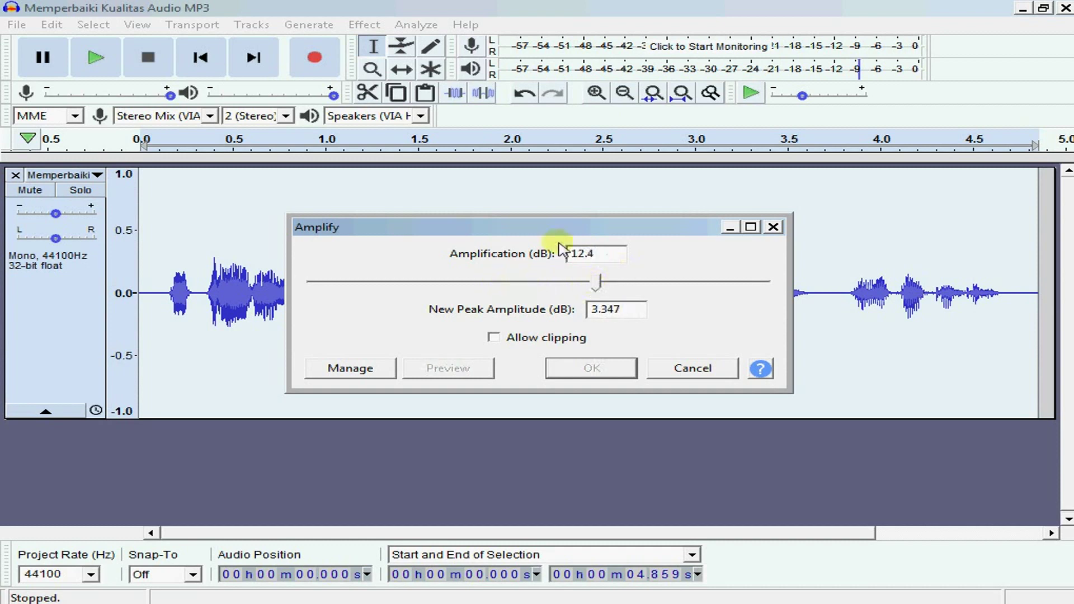
{"action": "left_click", "coordinate": [493, 337]}
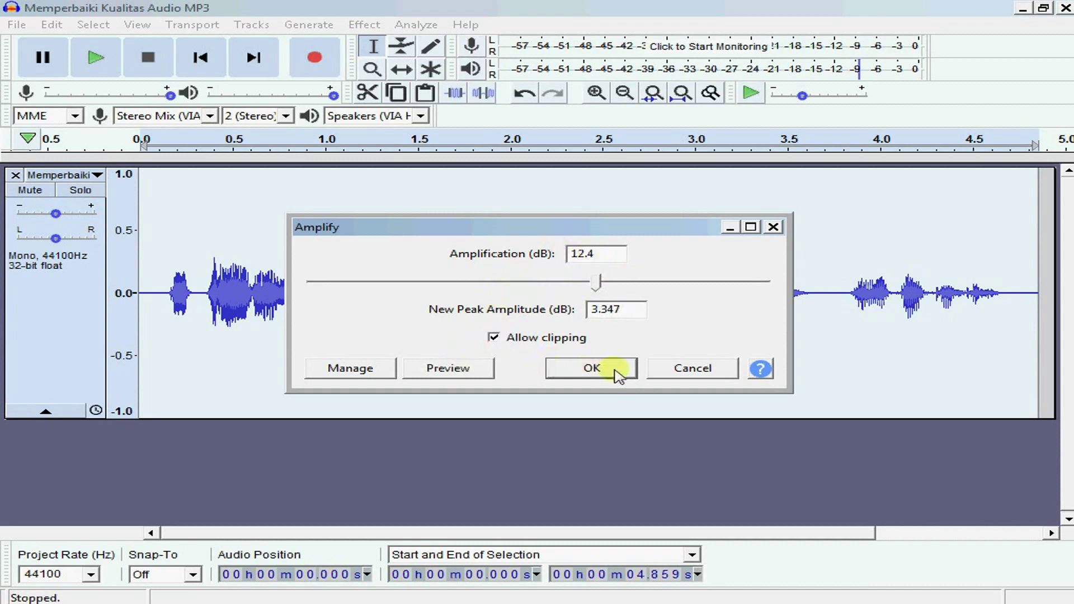
{"action": "left_click", "coordinate": [610, 370]}
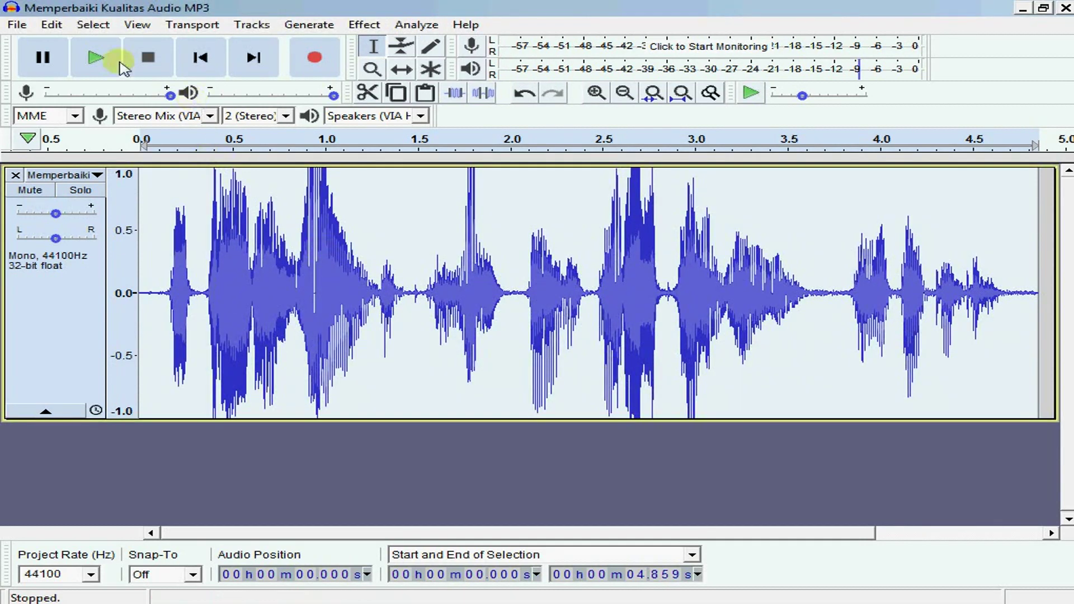
{"action": "left_click", "coordinate": [98, 56]}
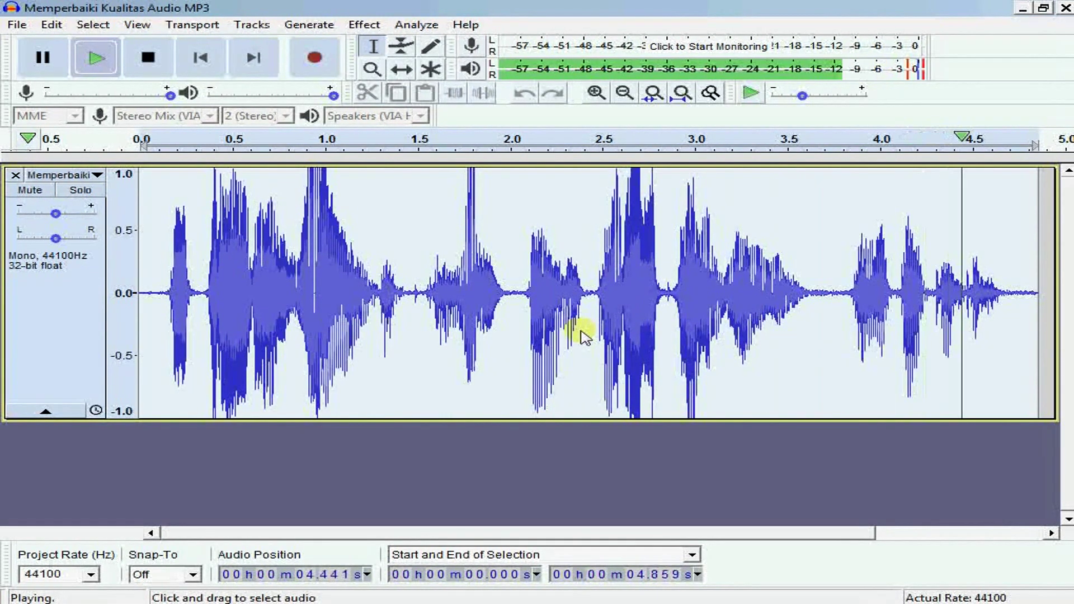
Apply Noise Reduction to the track's quiet ending, from about 4.660 s to the end, using the stored noise profile
{"action": "left_click_drag", "start_coordinate": [1008, 293], "coordinate": [1003, 272]}
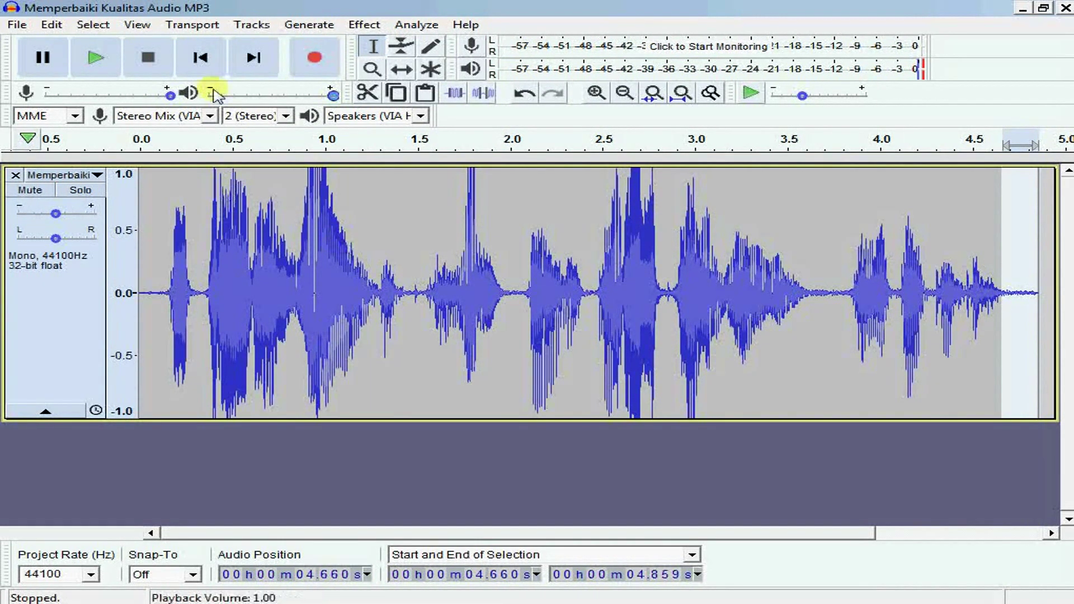
{"action": "left_click", "coordinate": [364, 25]}
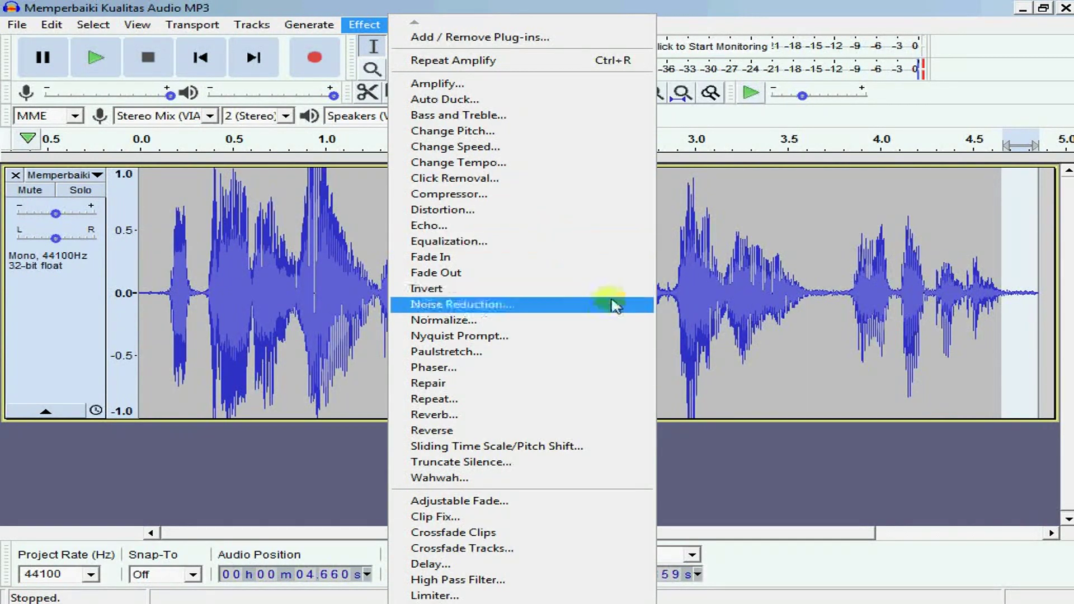
{"action": "left_click", "coordinate": [615, 304]}
{"action": "left_click", "coordinate": [658, 448]}
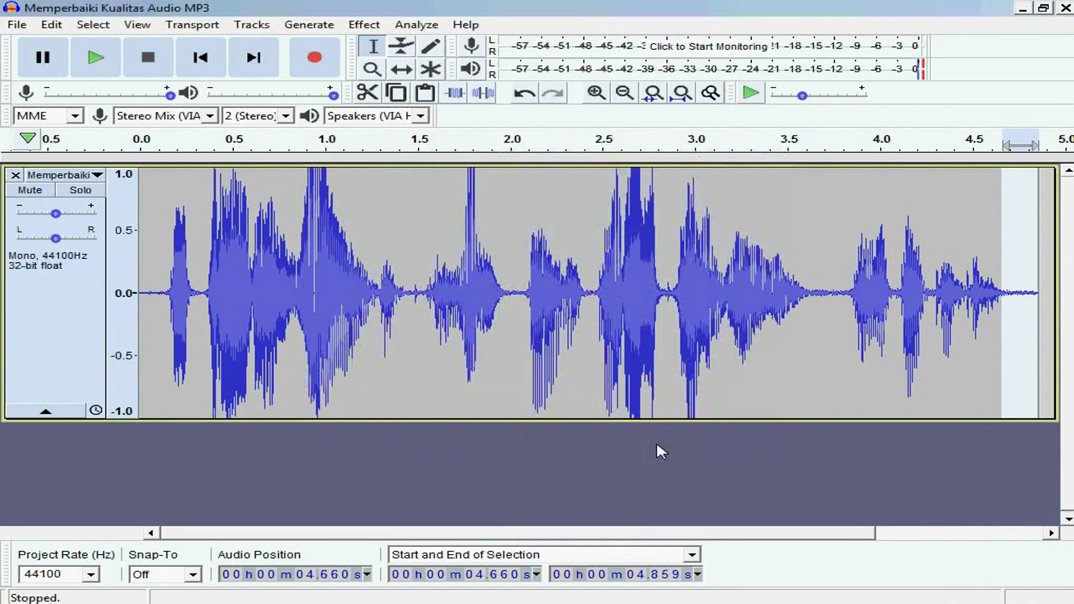
Apply Noise Reduction at 24 dB to the track's quiet opening, from the start to about 0.148 s
{"action": "mouse_move", "coordinate": [162, 296]}
{"action": "left_mouse_down"}
{"action": "mouse_move", "coordinate": [118, 297]}
{"action": "mouse_move", "coordinate": [168, 283]}
{"action": "left_mouse_up"}
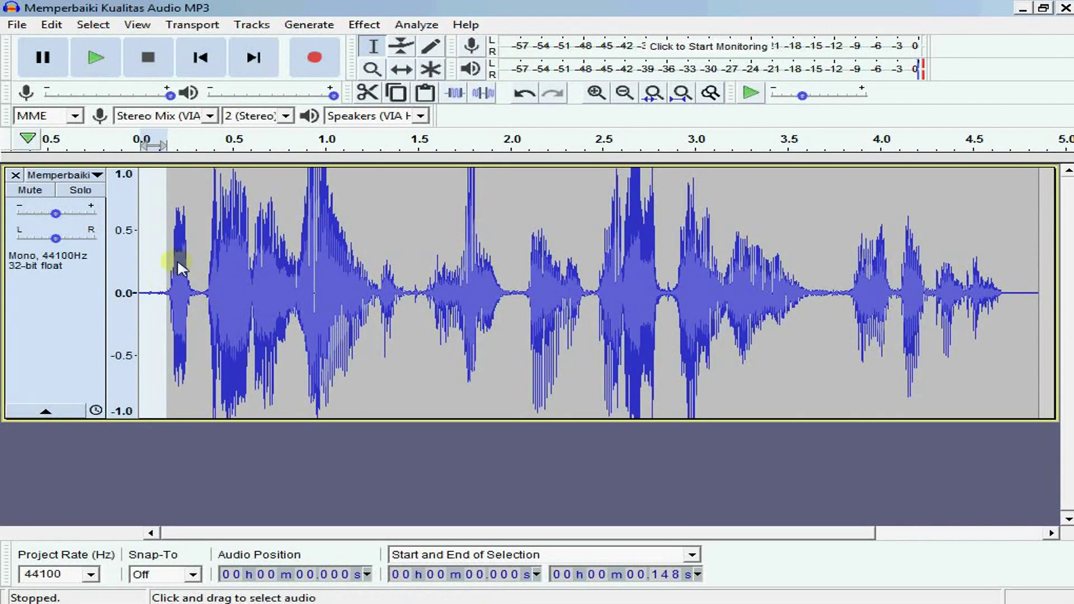
{"action": "left_click", "coordinate": [364, 24]}
{"action": "left_click", "coordinate": [621, 308]}
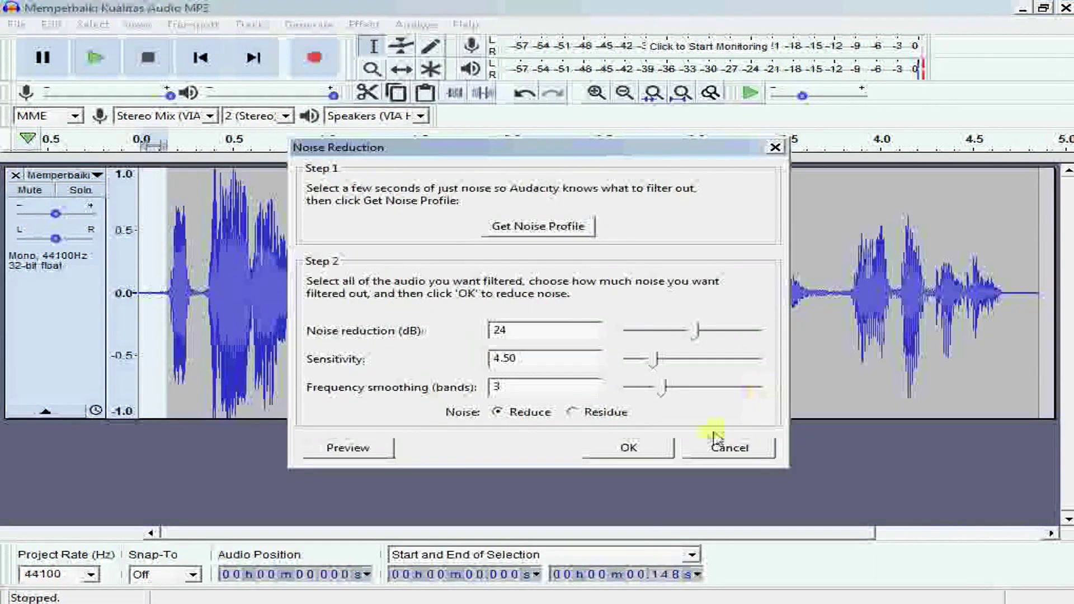
{"action": "left_click", "coordinate": [654, 447]}
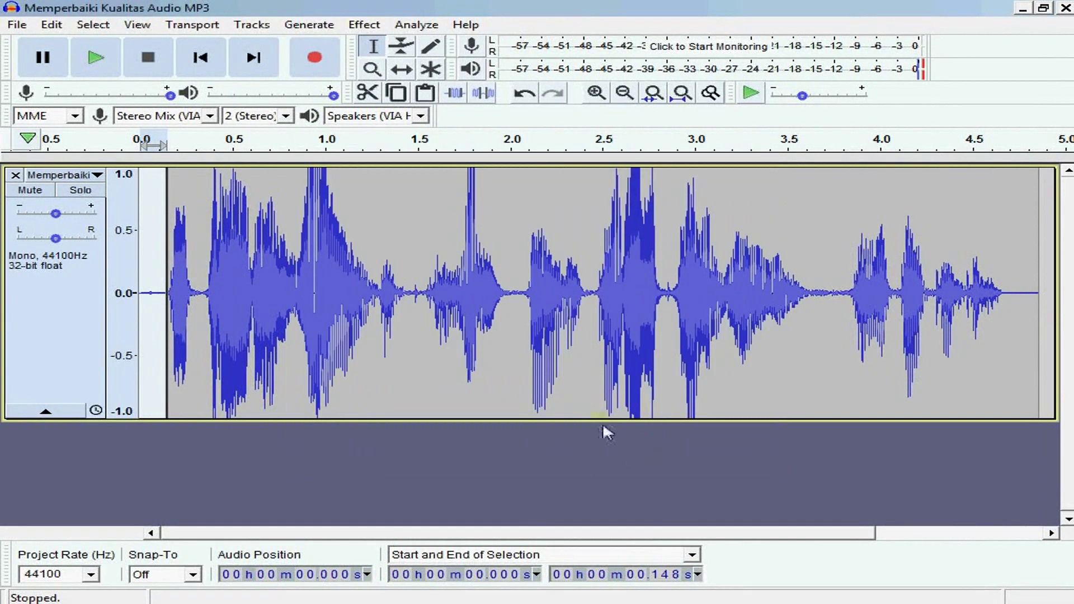
Cut the first 0.080 s and the ending from 4.648 s to 4.779 s, and select the whole remaining track
{"action": "left_click_drag", "start_coordinate": [155, 296], "coordinate": [137, 295]}
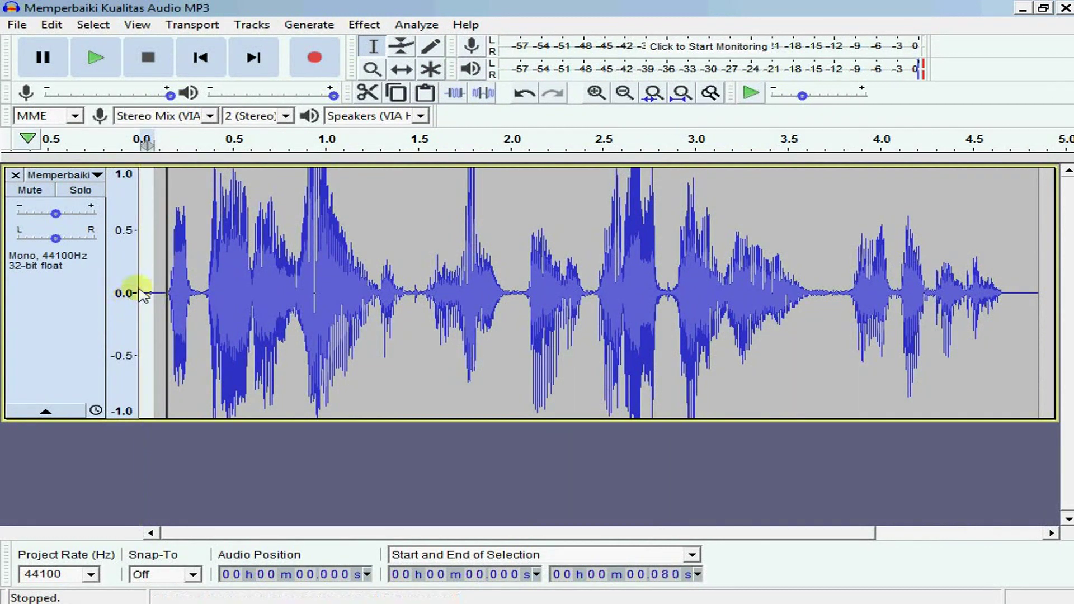
{"action": "left_click", "coordinate": [366, 95]}
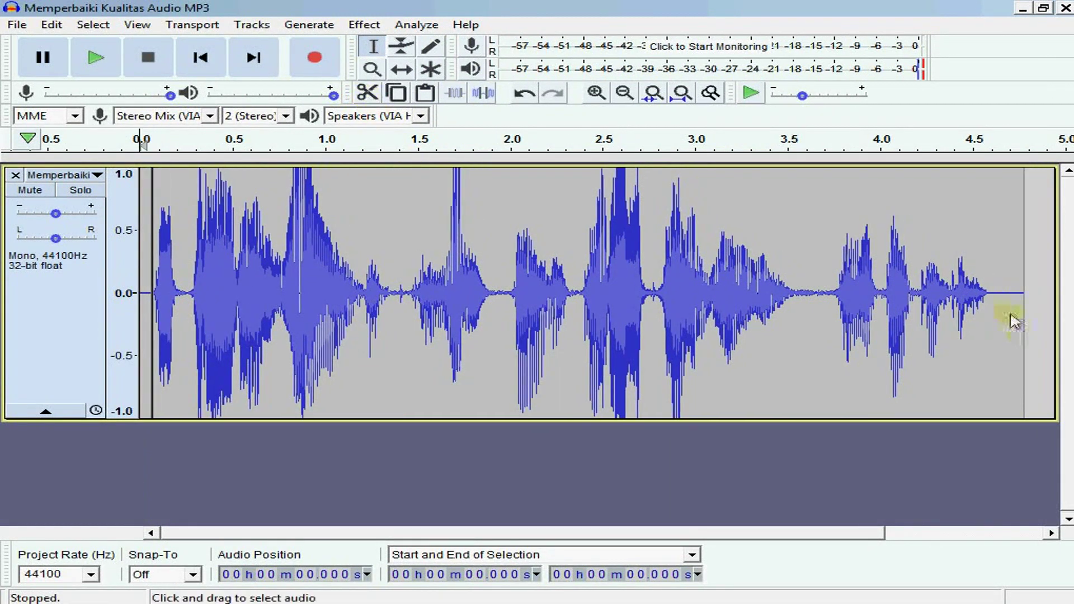
{"action": "left_click", "coordinate": [1001, 294]}
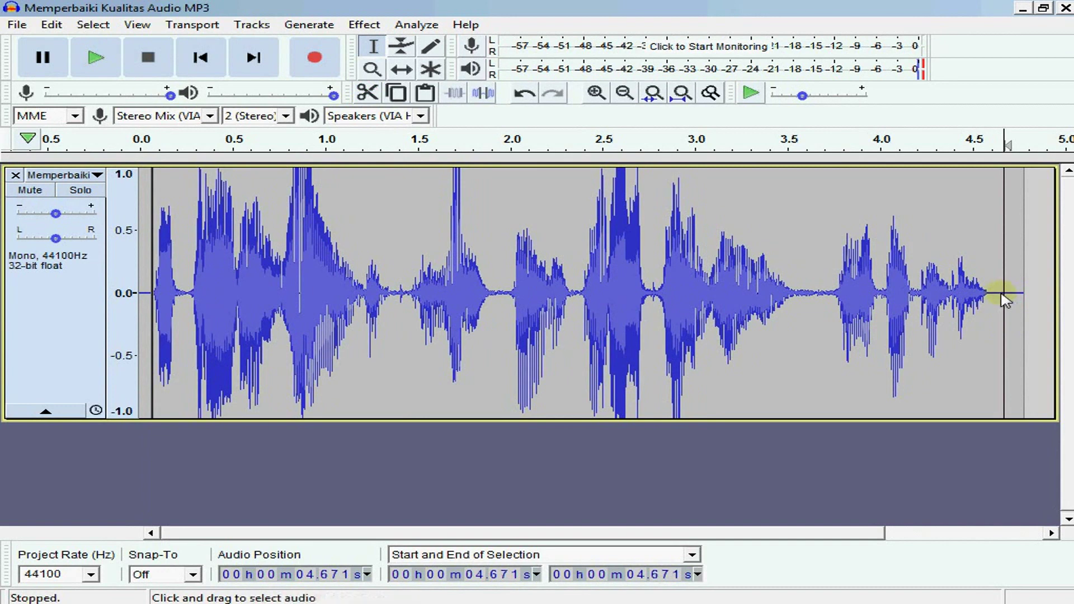
{"action": "left_click", "coordinate": [1002, 295]}
{"action": "left_click_drag", "start_coordinate": [1002, 295], "coordinate": [1024, 295]}
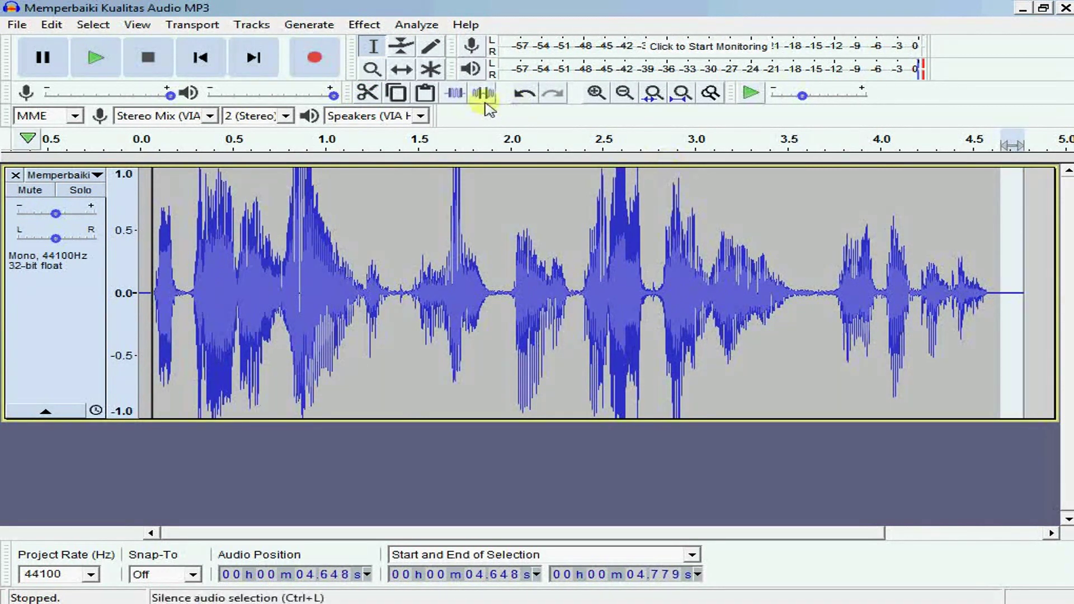
{"action": "left_click", "coordinate": [367, 94]}
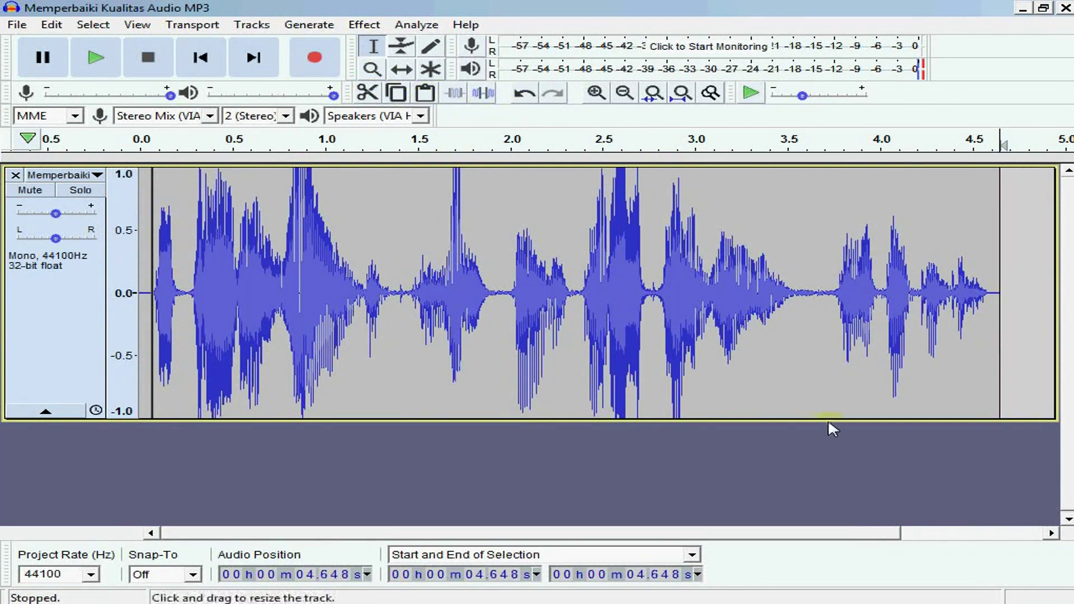
{"action": "left_click", "coordinate": [58, 353]}
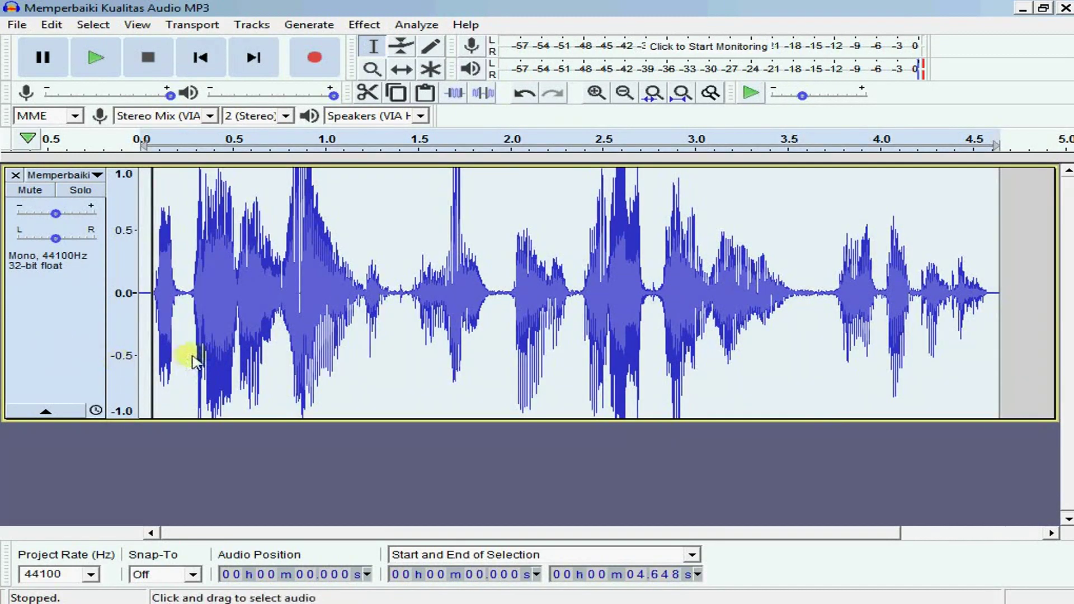
{"action": "left_click", "coordinate": [364, 25]}
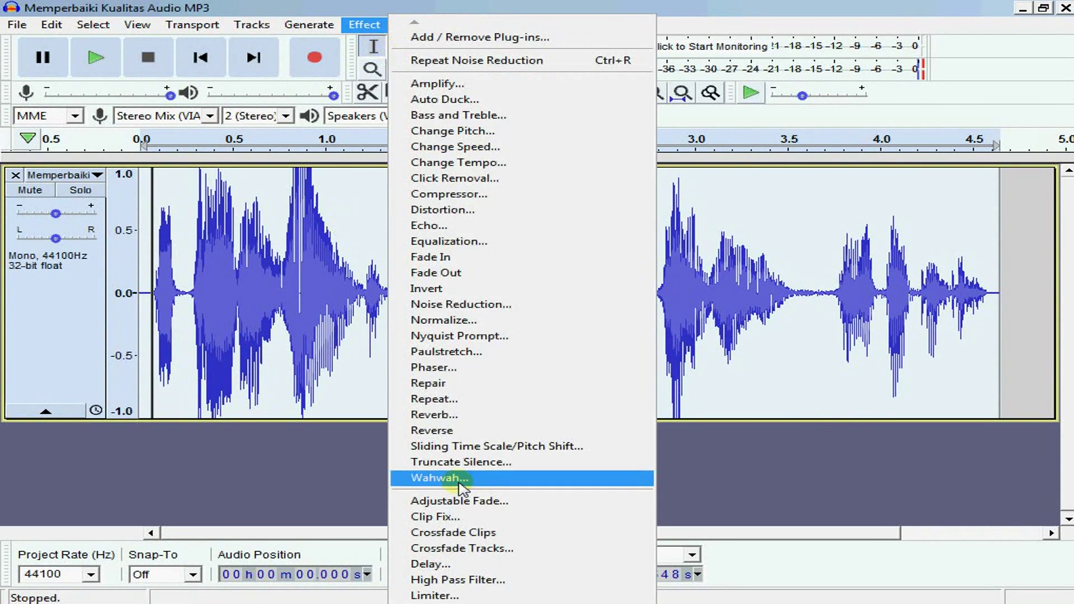
{"action": "left_click", "coordinate": [514, 320]}
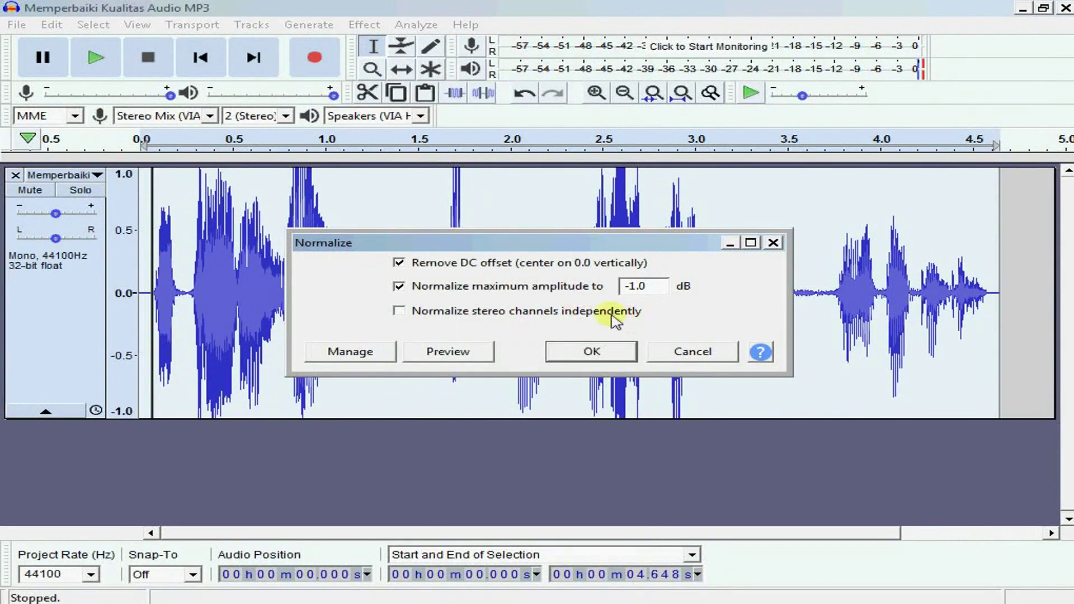
{"action": "left_click", "coordinate": [647, 338]}
Apply a Soft Limit Limiter at -4.00 dB with 10 ms hold and no make-up gain to the whole track, and play back the result
{"action": "left_click", "coordinate": [364, 24]}
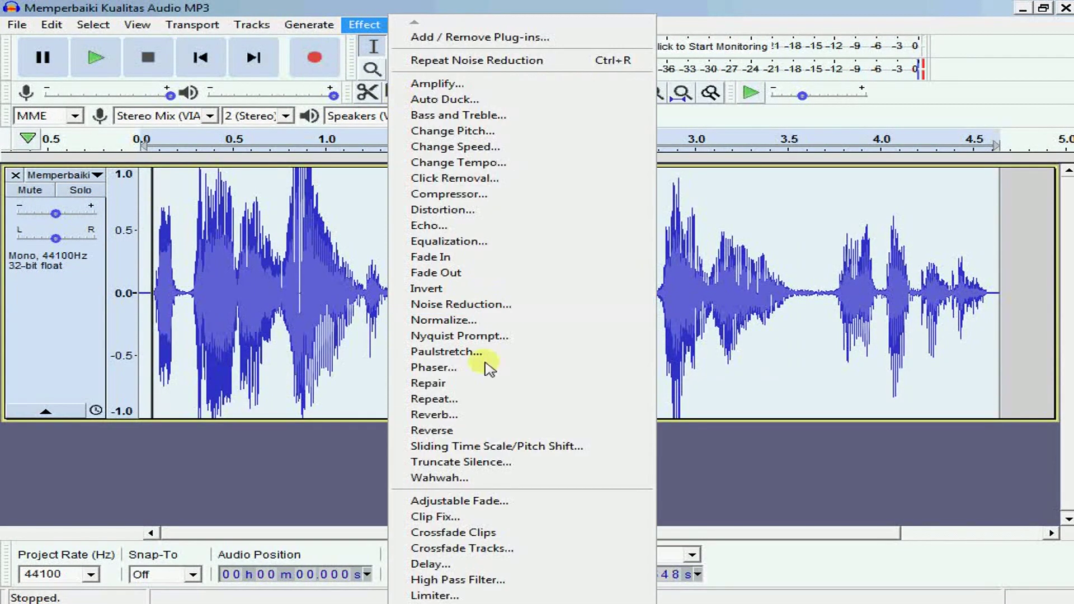
{"action": "left_click", "coordinate": [565, 594]}
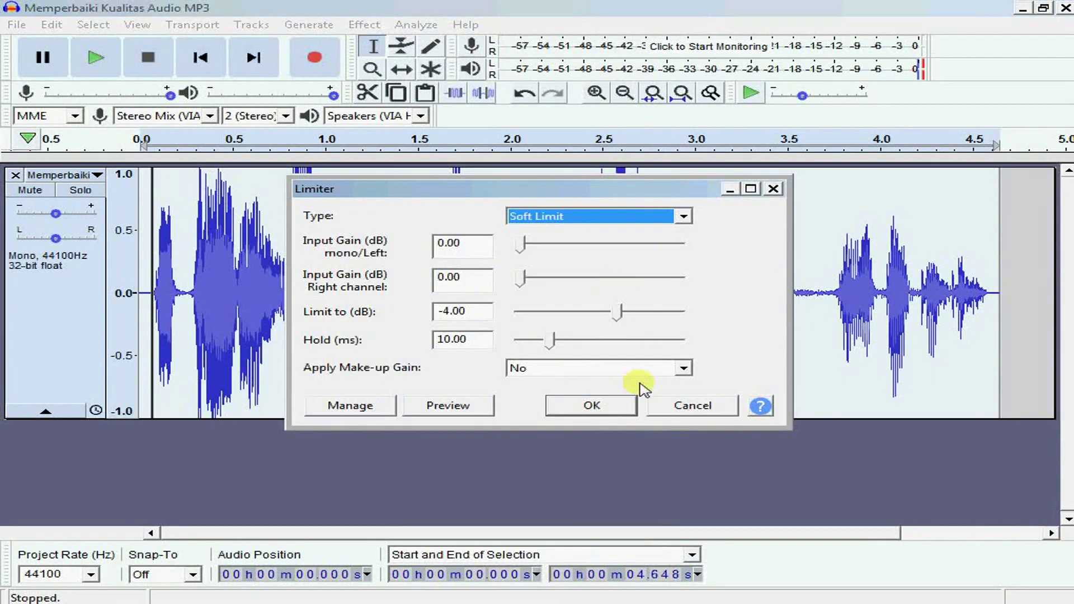
{"action": "left_click", "coordinate": [684, 218]}
{"action": "left_click", "coordinate": [666, 242]}
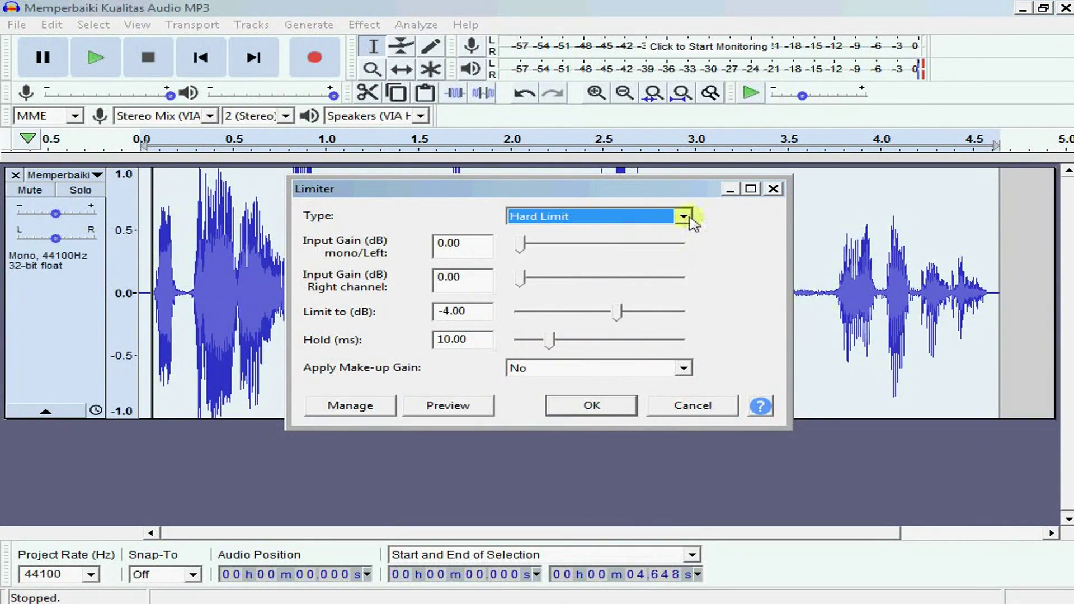
{"action": "left_click", "coordinate": [691, 221]}
{"action": "left_click", "coordinate": [662, 231]}
{"action": "left_click", "coordinate": [618, 409]}
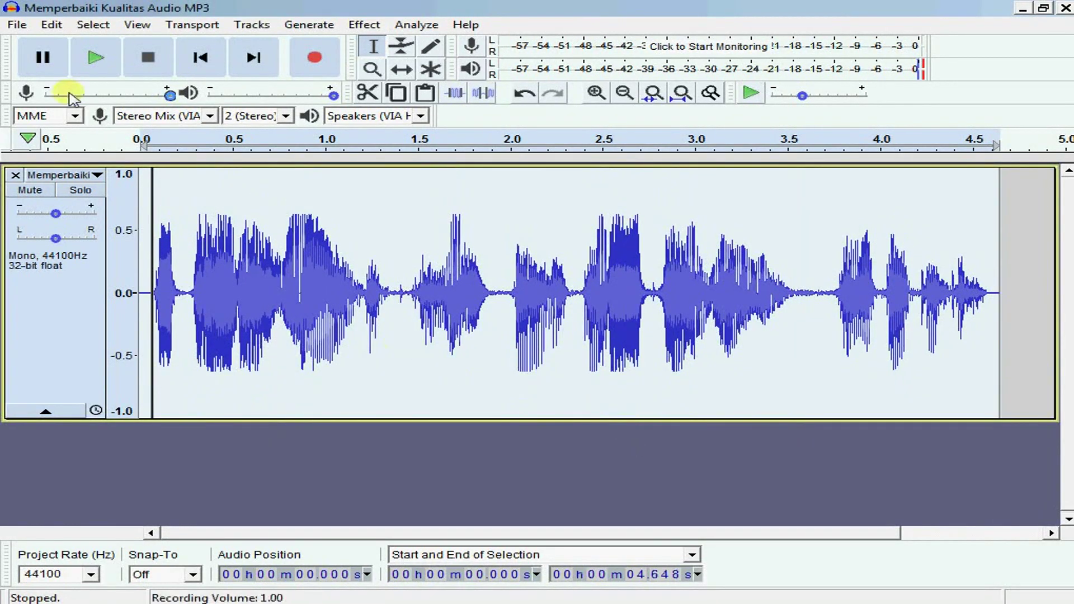
{"action": "left_click", "coordinate": [89, 62]}
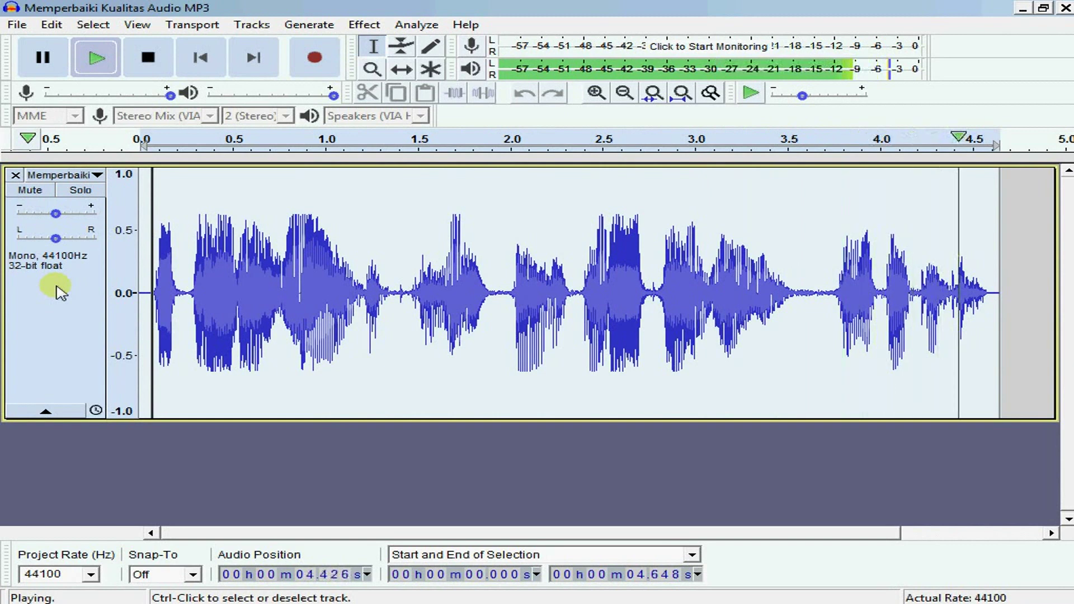
Set up an MP3 export of the track with the Preset bit rate mode and Standard, 170-210 kbps quality
{"action": "left_click", "coordinate": [17, 25]}
{"action": "mouse_move", "coordinate": [42, 147]}
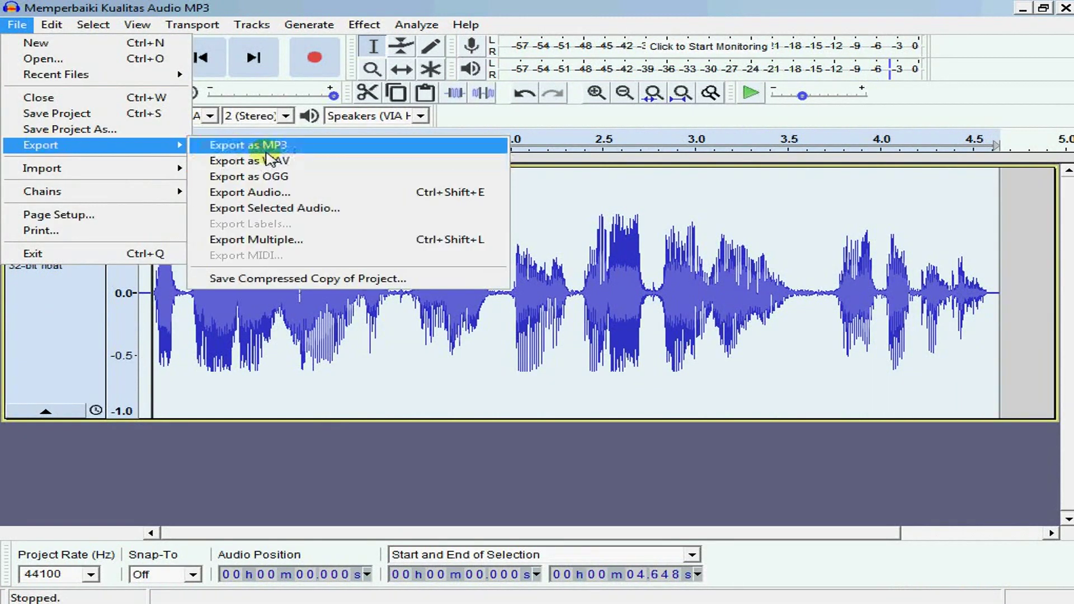
{"action": "left_click", "coordinate": [268, 147]}
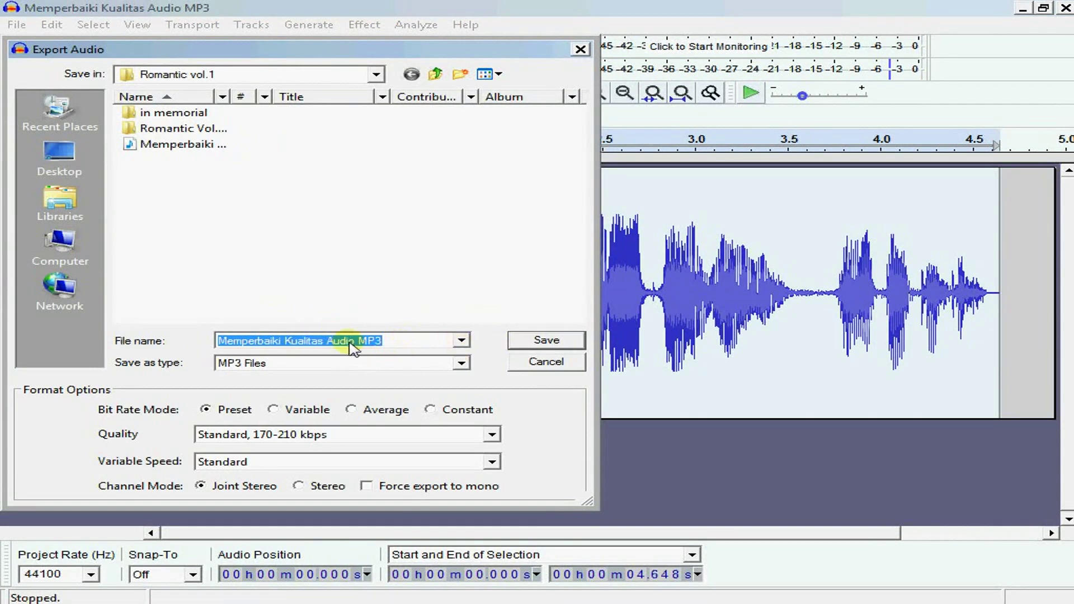
{"action": "left_click", "coordinate": [492, 440]}
{"action": "left_click", "coordinate": [481, 448]}
{"action": "left_click", "coordinate": [491, 439]}
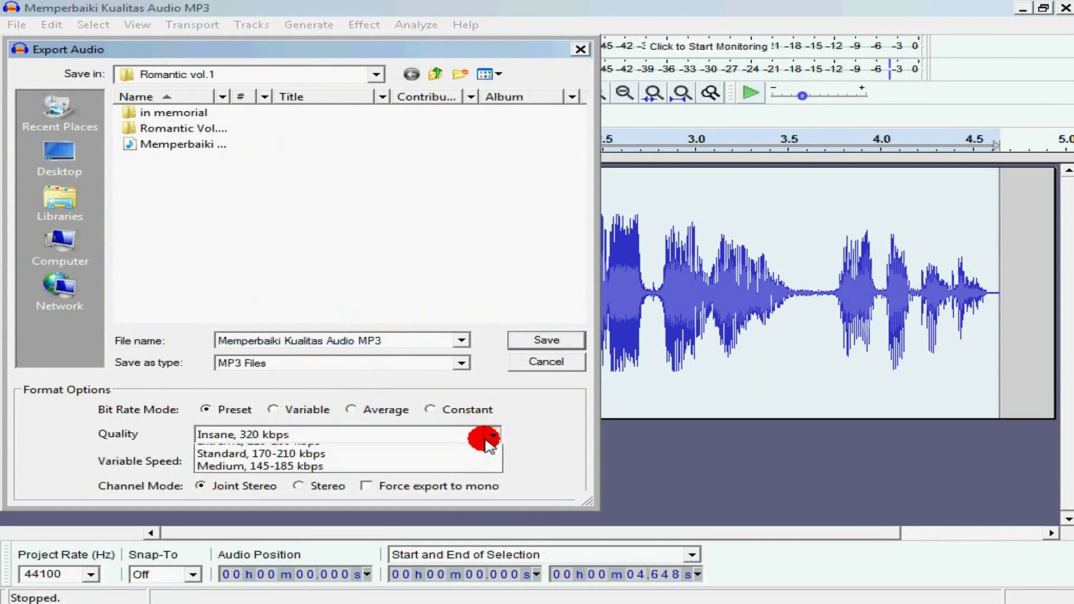
{"action": "left_click", "coordinate": [479, 465]}
{"action": "left_click", "coordinate": [492, 435]}
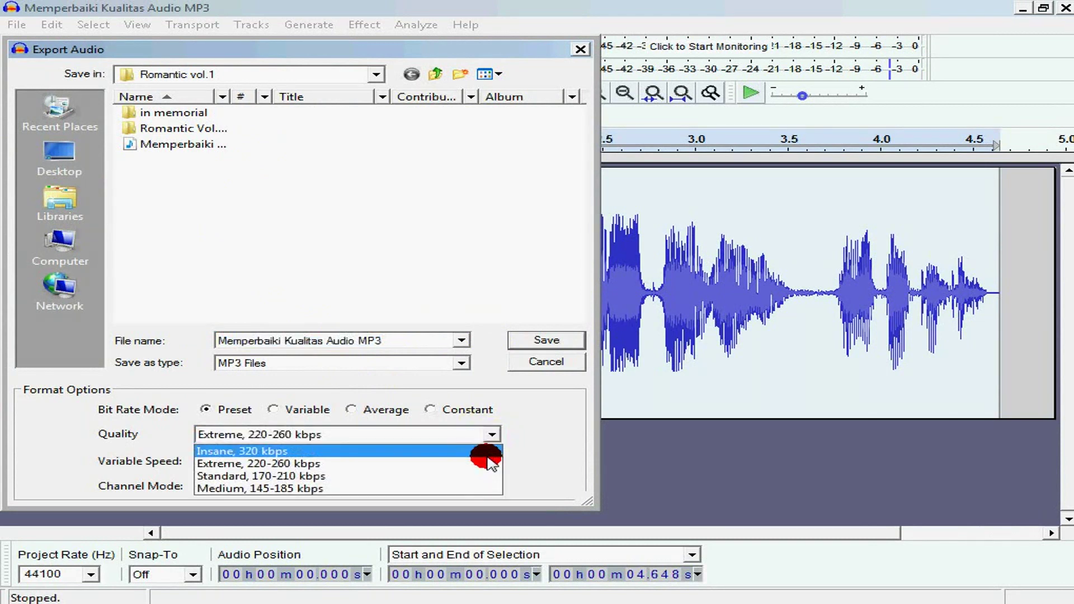
{"action": "left_click", "coordinate": [481, 476]}
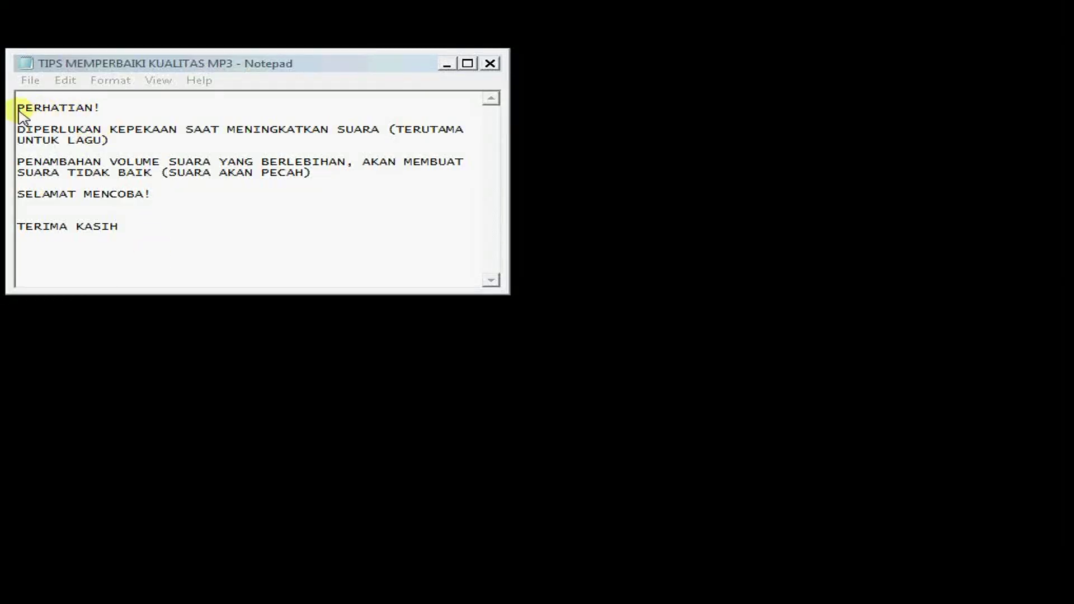
Switch to Notepad and read through the tips on improving MP3 quality, highlighting each paragraph
{"action": "left_click_drag", "start_coordinate": [17, 109], "coordinate": [113, 108]}
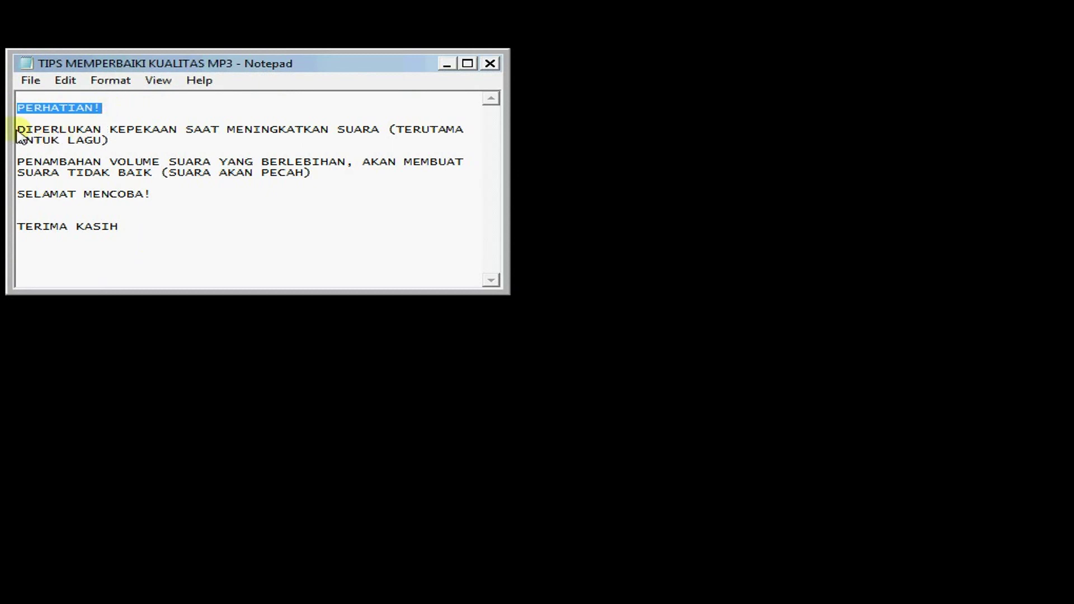
{"action": "left_click_drag", "start_coordinate": [16, 132], "coordinate": [166, 145]}
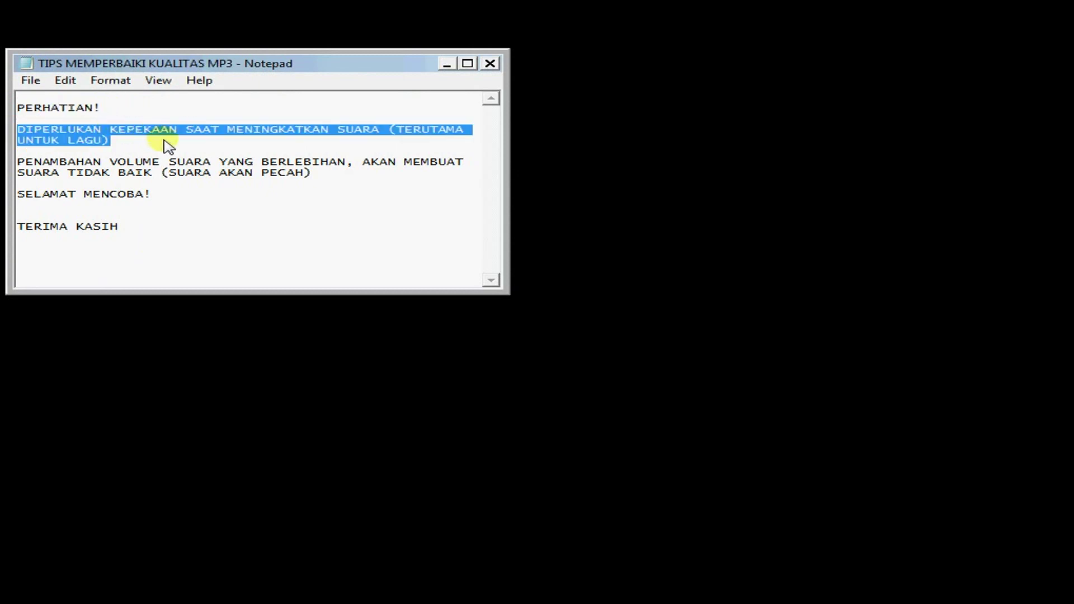
{"action": "left_click_drag", "start_coordinate": [14, 164], "coordinate": [353, 176]}
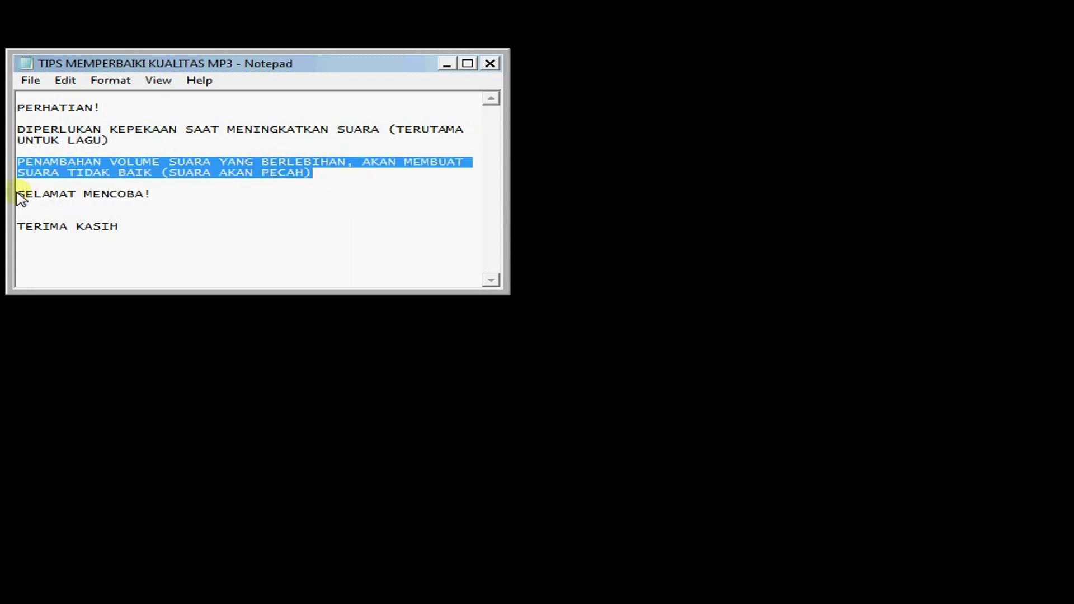
{"action": "left_click_drag", "start_coordinate": [18, 193], "coordinate": [145, 195]}
{"action": "left_click_drag", "start_coordinate": [17, 228], "coordinate": [160, 235]}
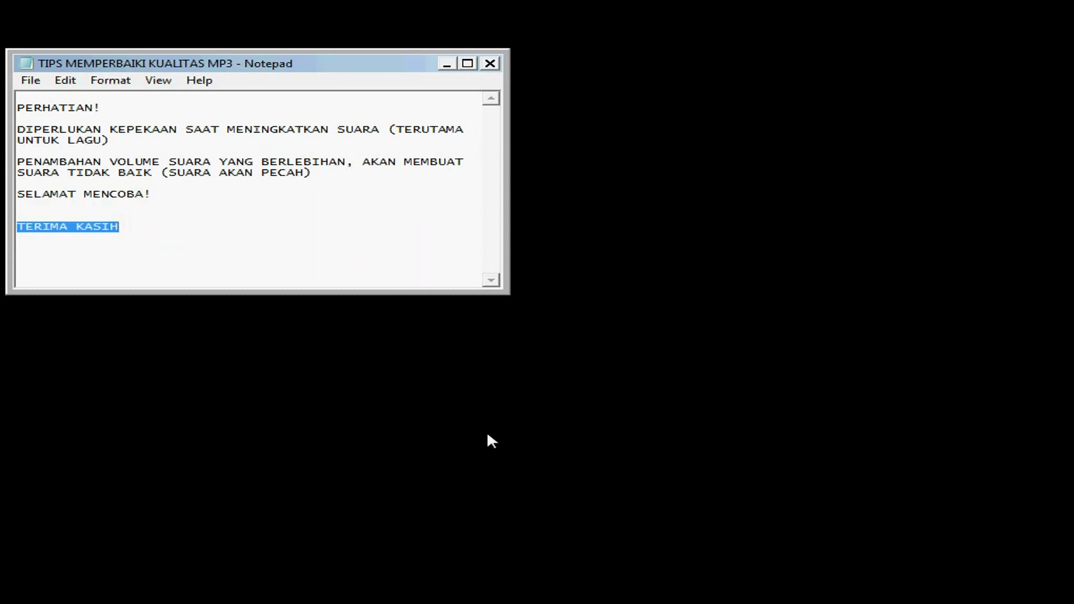